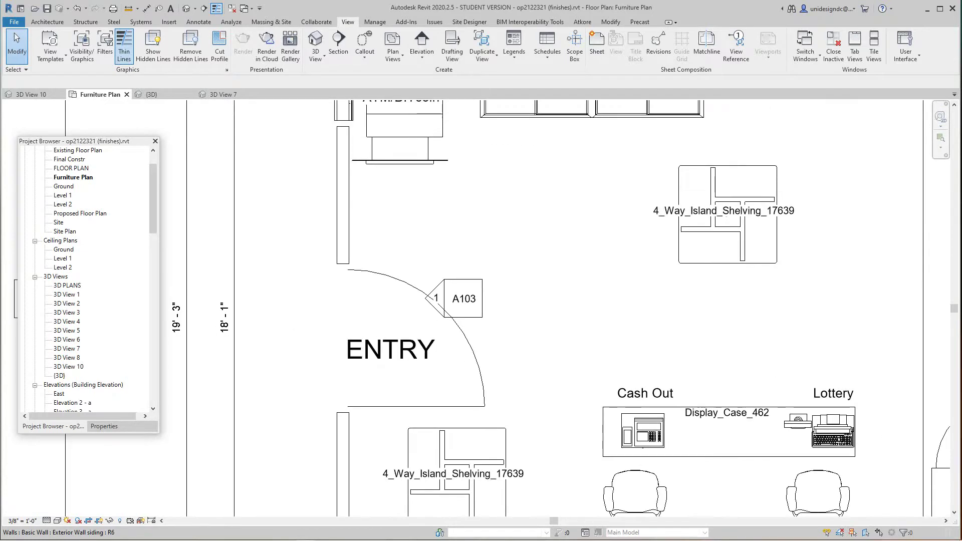
# Step: Examine the front of the store in the Furniture Plan, including the entry, ATM, four-way island shelving and cash-out counter
pyautogui.scroll(-1, 520, 309)
pyautogui.moveTo(520, 309); pyautogui.dragTo(523, 328, button='middle')
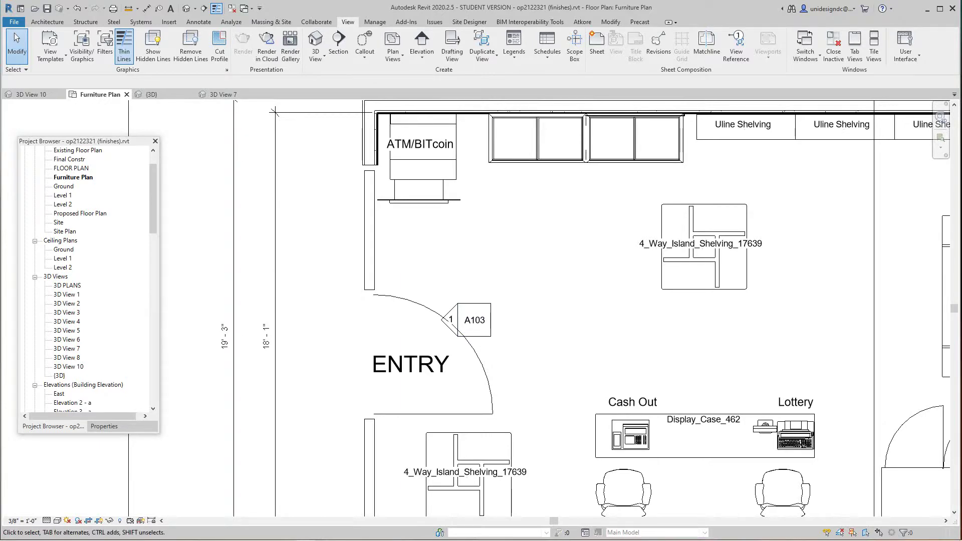
pyautogui.moveTo(523, 329); pyautogui.dragTo(532, 294, button='middle')
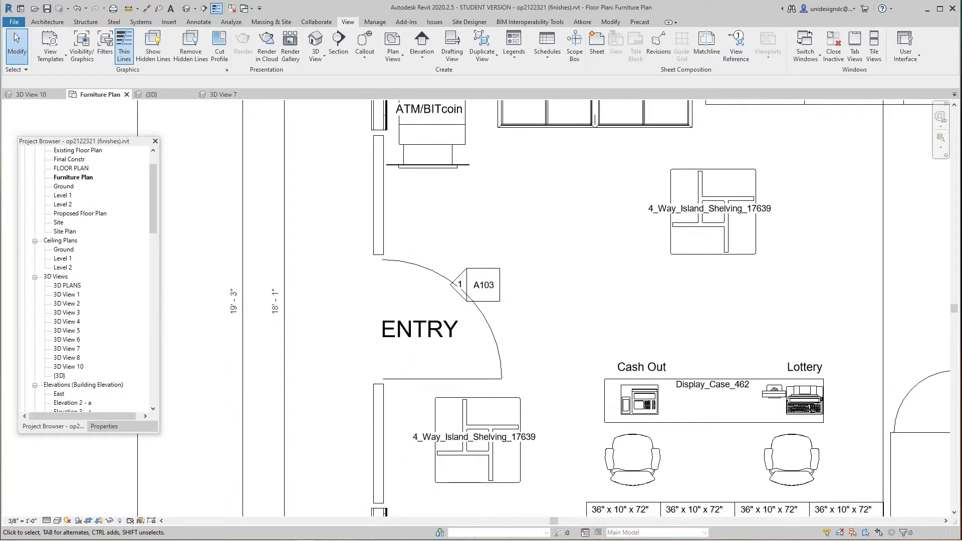
pyautogui.scroll(-2, 537, 318)
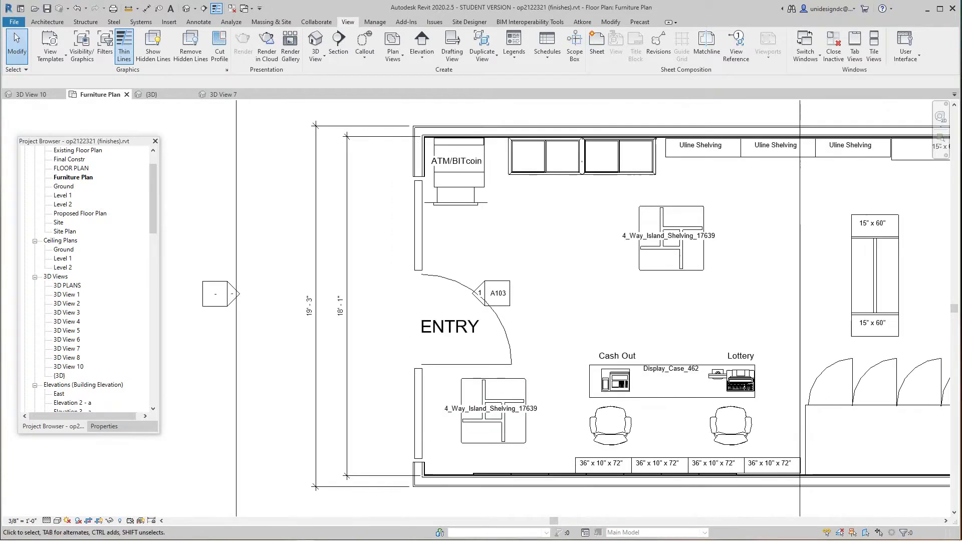
pyautogui.moveTo(537, 319); pyautogui.dragTo(532, 338, button='middle')
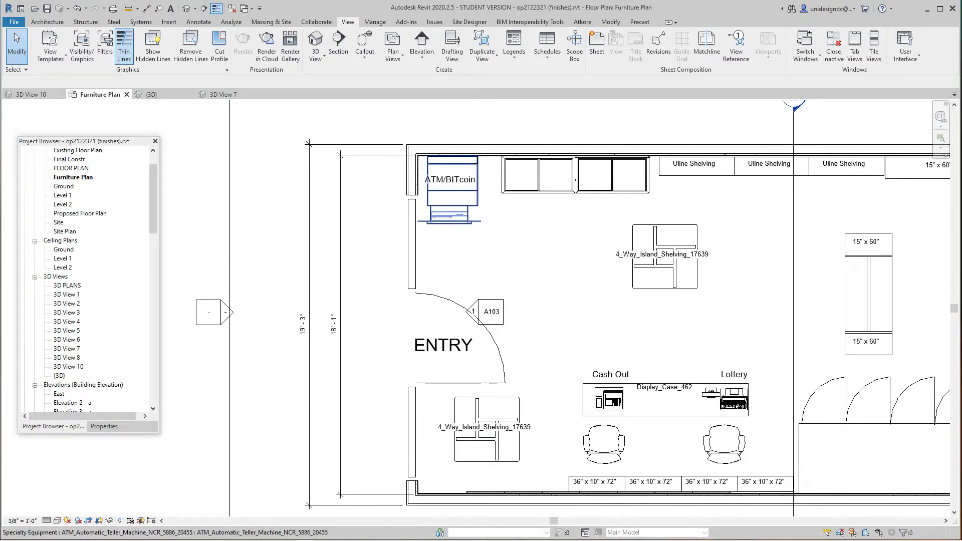
pyautogui.scroll(2, 462, 196)
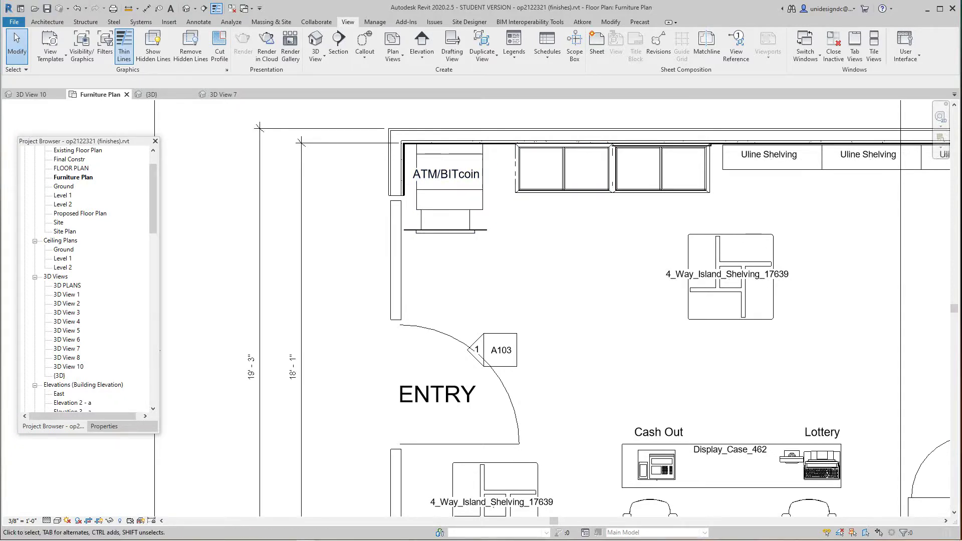
pyautogui.scroll(-2, 184, 274)
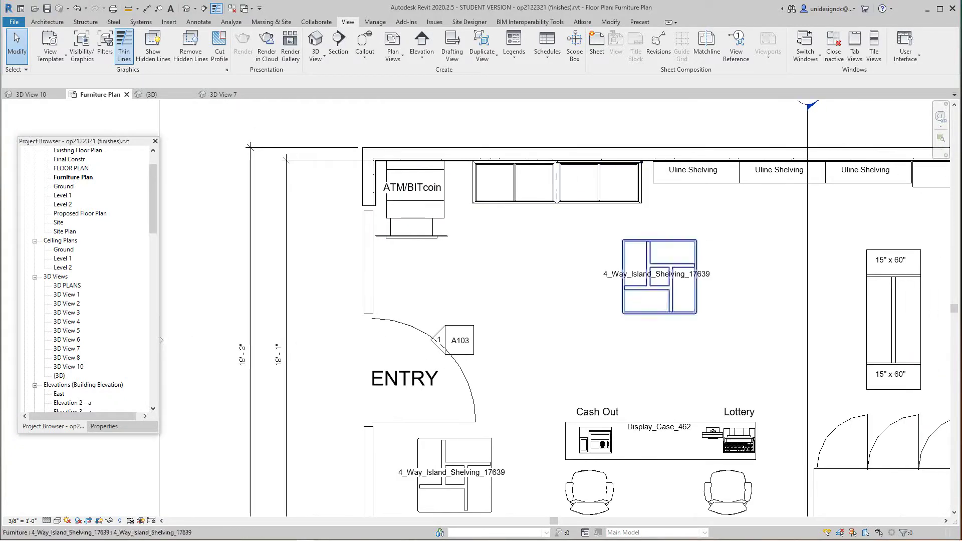
pyautogui.moveTo(666, 286); pyautogui.dragTo(668, 278, button='middle')
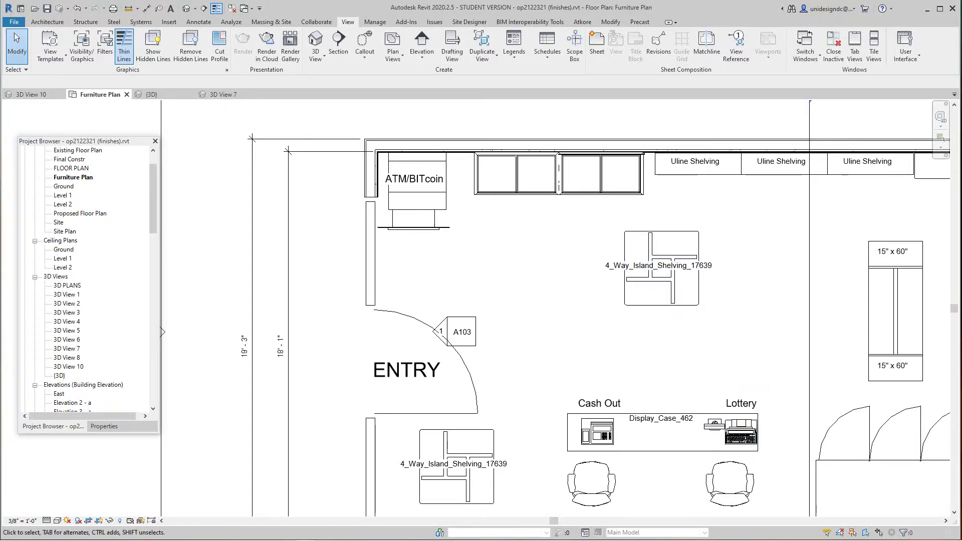
pyautogui.moveTo(692, 371); pyautogui.dragTo(720, 326, button='middle')
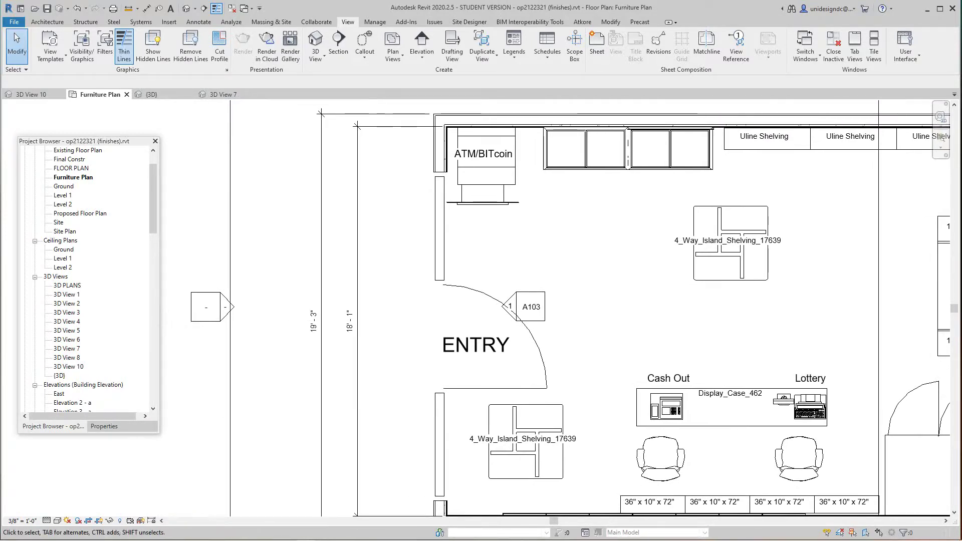
pyautogui.moveTo(721, 326); pyautogui.dragTo(676, 310, button='middle')
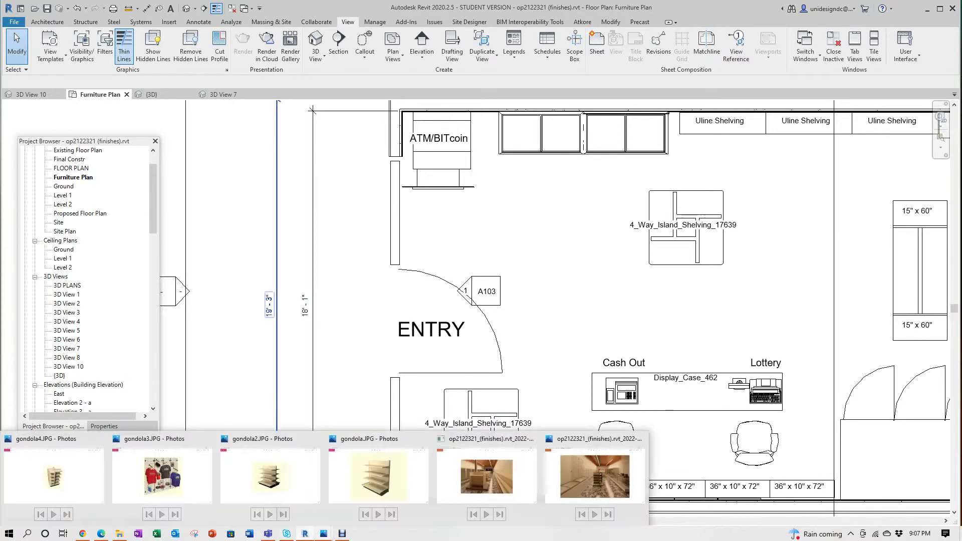
# Step: Switch to Photos and view the gondola4.JPG four-way shelving and the gondola3.JPG grid wall display up close
pyautogui.moveTo(304, 534)
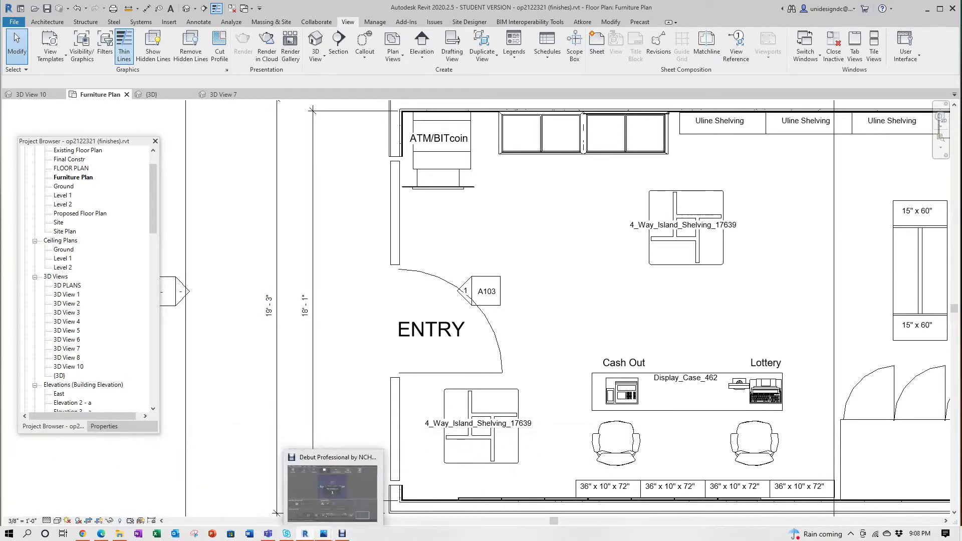
pyautogui.click(54, 474)
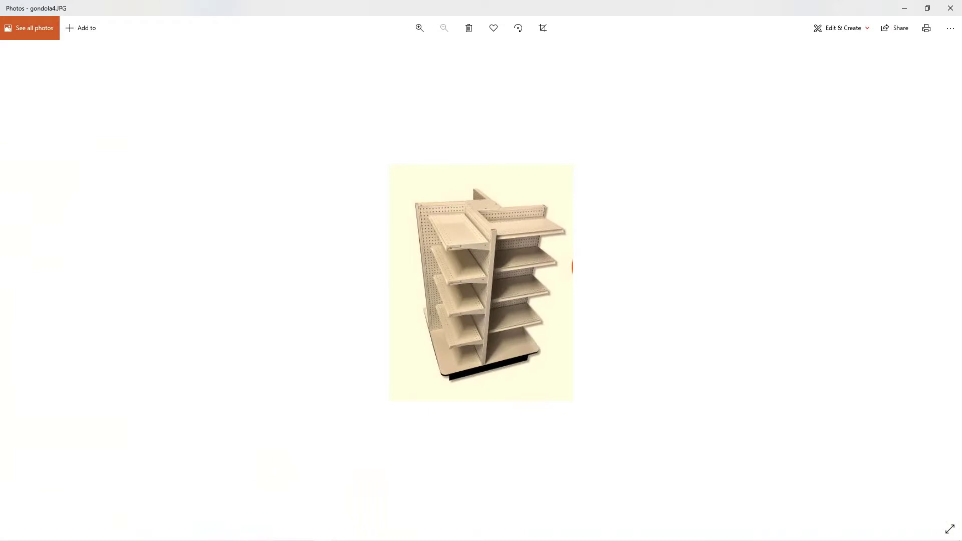
pyautogui.moveTo(323, 540)
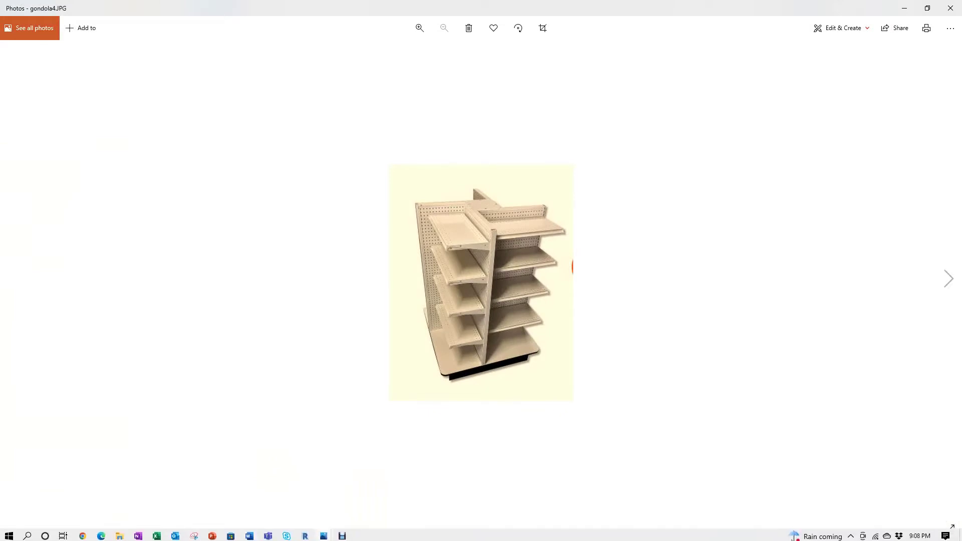
pyautogui.press('Left')
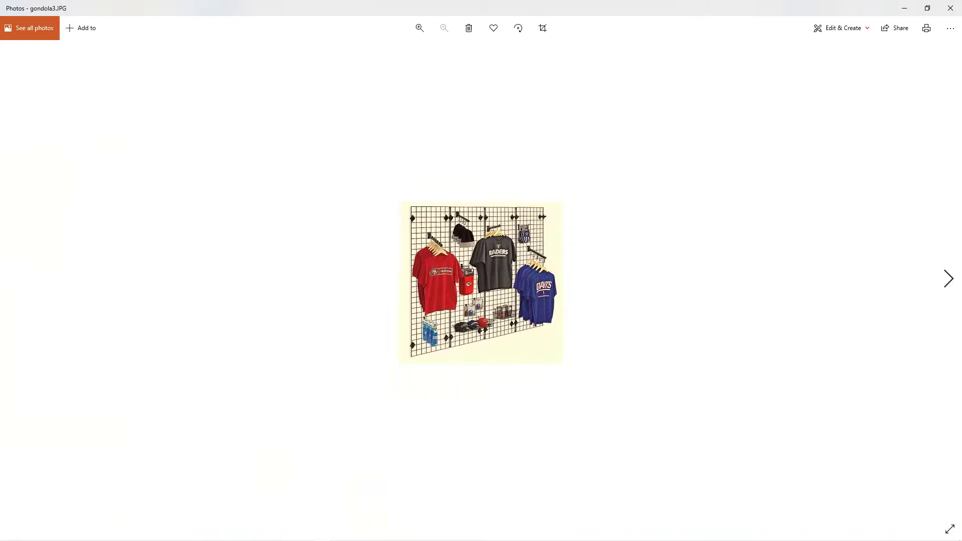
pyautogui.scroll(8, 481, 282)
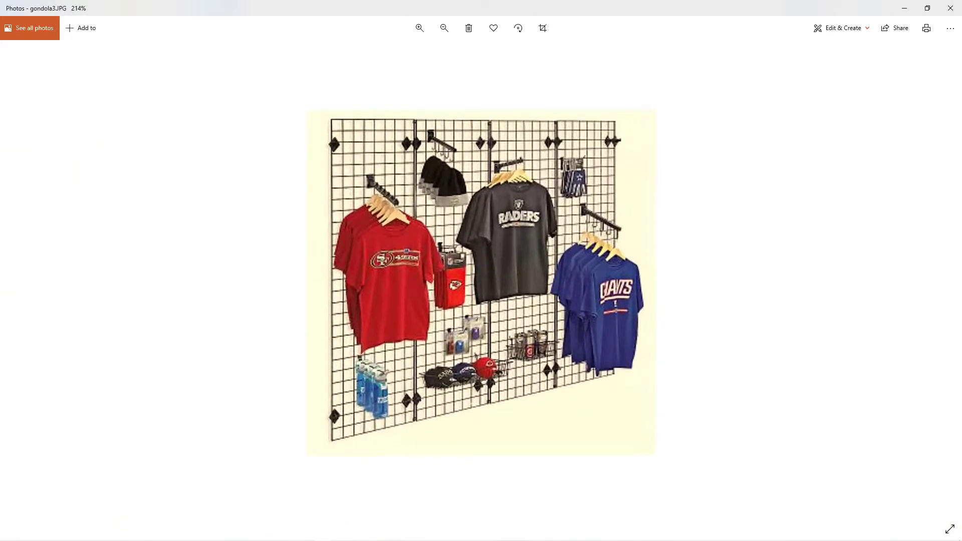
pyautogui.hotkey('ctrl', '-')
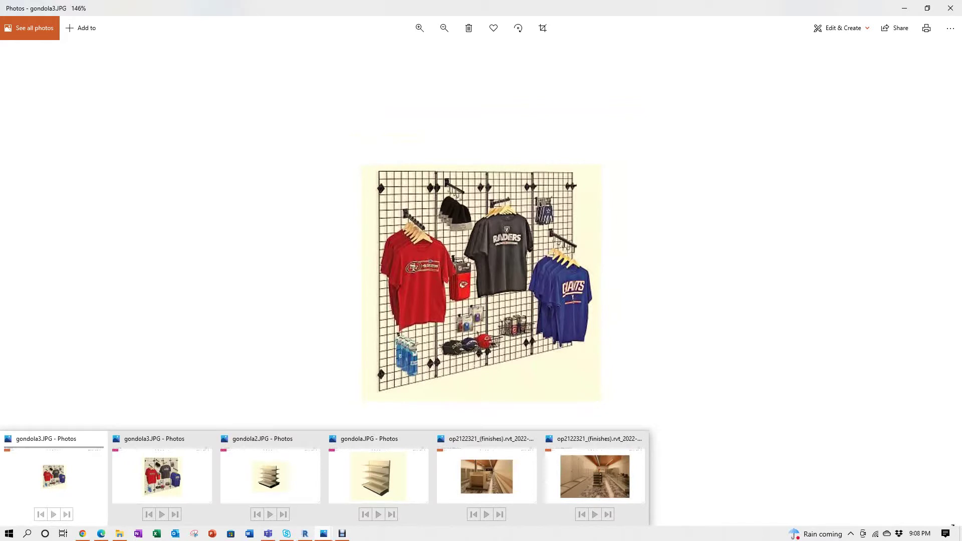
# Step: View the gondola2.JPG double-sided and gondola.JPG single-sided shelving photos, and minimize them to return to Revit
pyautogui.click(270, 476)
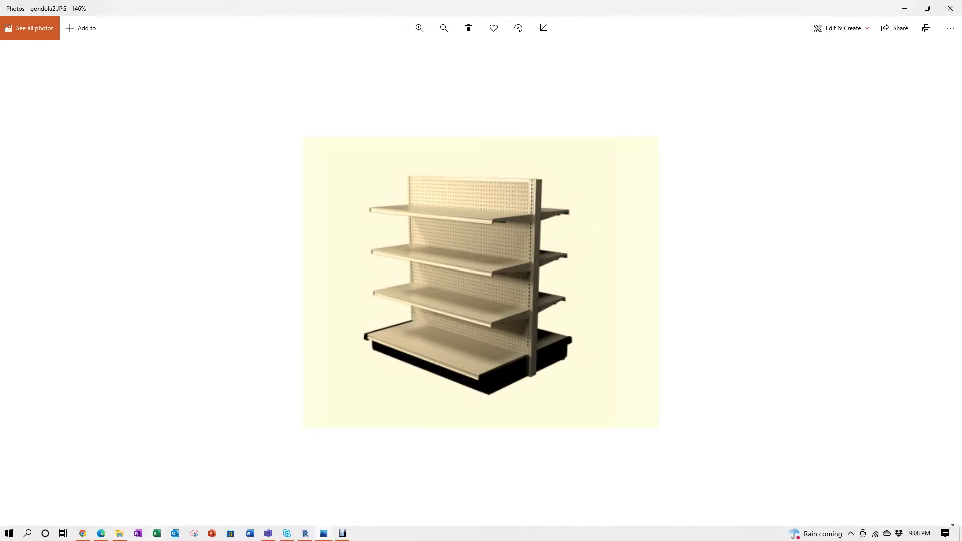
pyautogui.moveTo(324, 533)
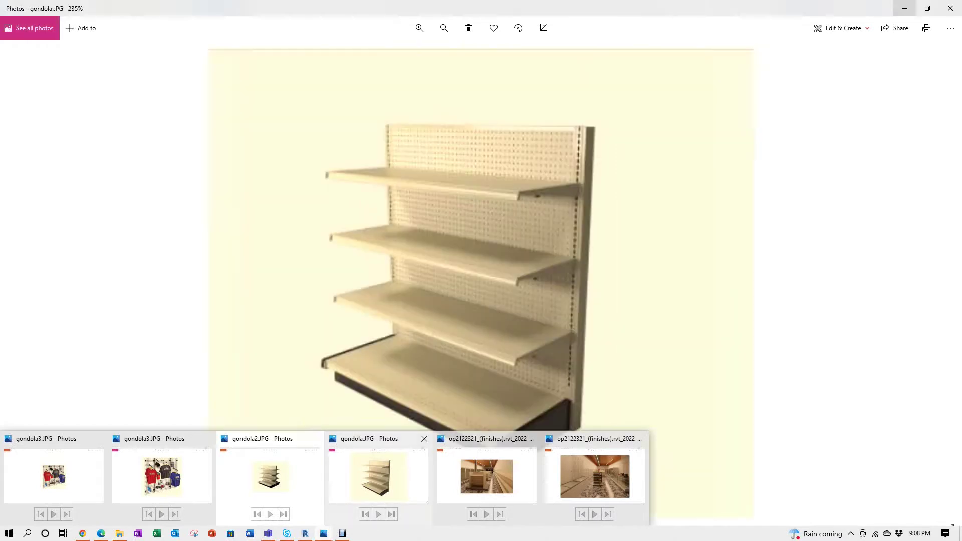
pyautogui.click(379, 476)
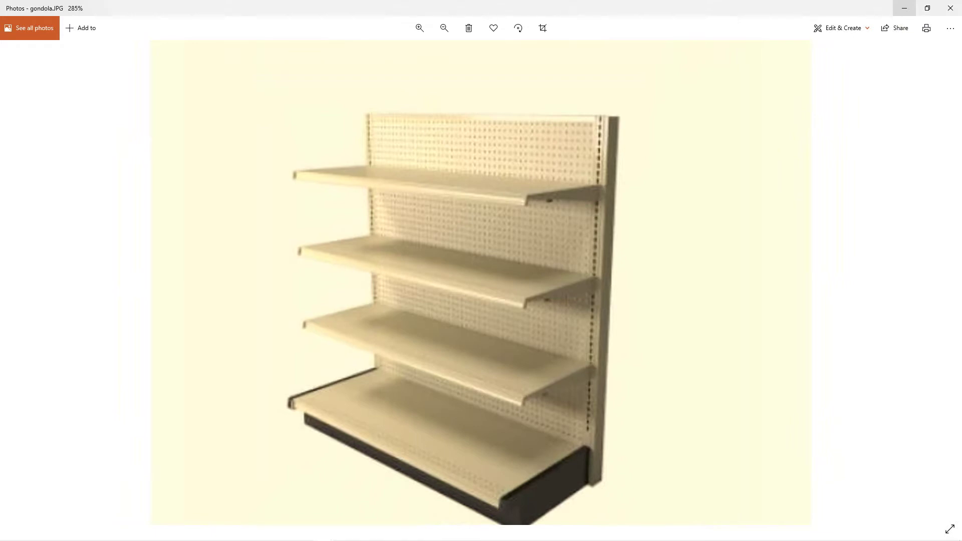
pyautogui.click(904, 8)
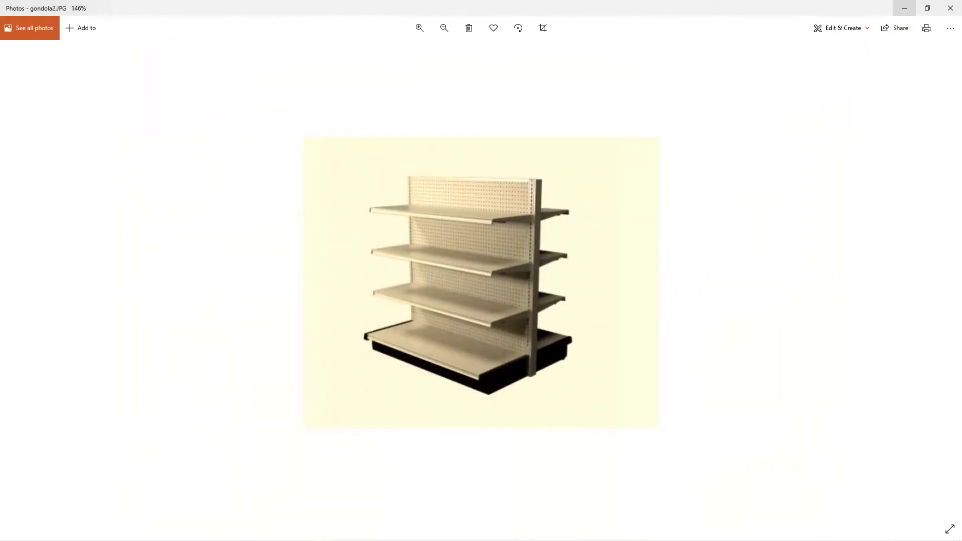
pyautogui.click(904, 8)
pyautogui.click(904, 8)
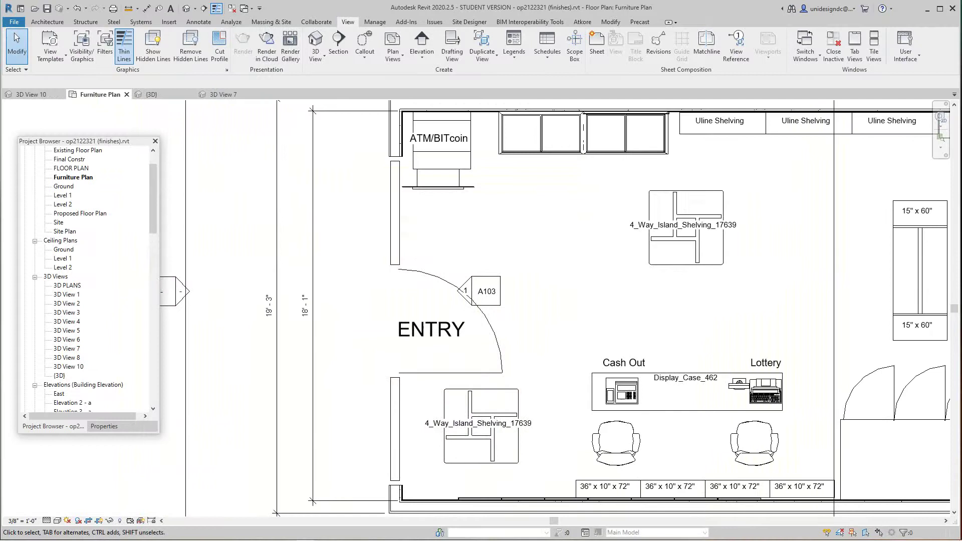
# Step: Examine the Furniture Plan from the entry past the Uline wall shelving and gondola aisles to the slot machines
pyautogui.scroll(-1, 656, 219)
pyautogui.moveTo(657, 219); pyautogui.dragTo(600, 243, button='middle')
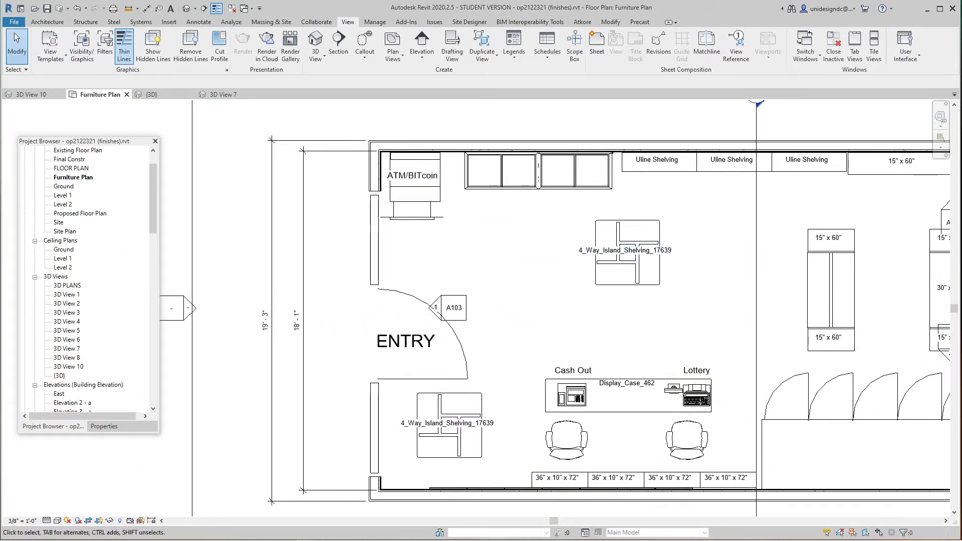
pyautogui.scroll(-1, 701, 246)
pyautogui.moveTo(702, 245); pyautogui.dragTo(561, 246, button='middle')
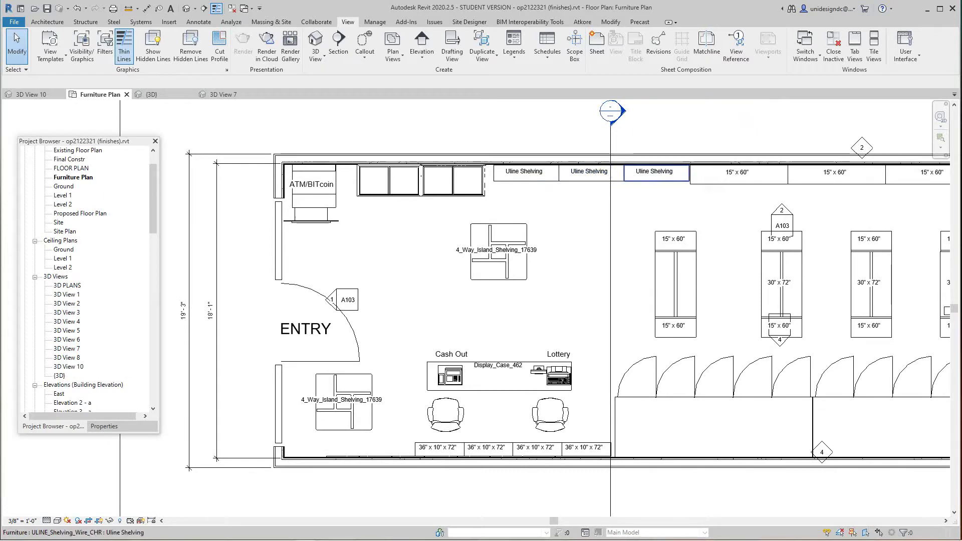
pyautogui.scroll(2, 676, 178)
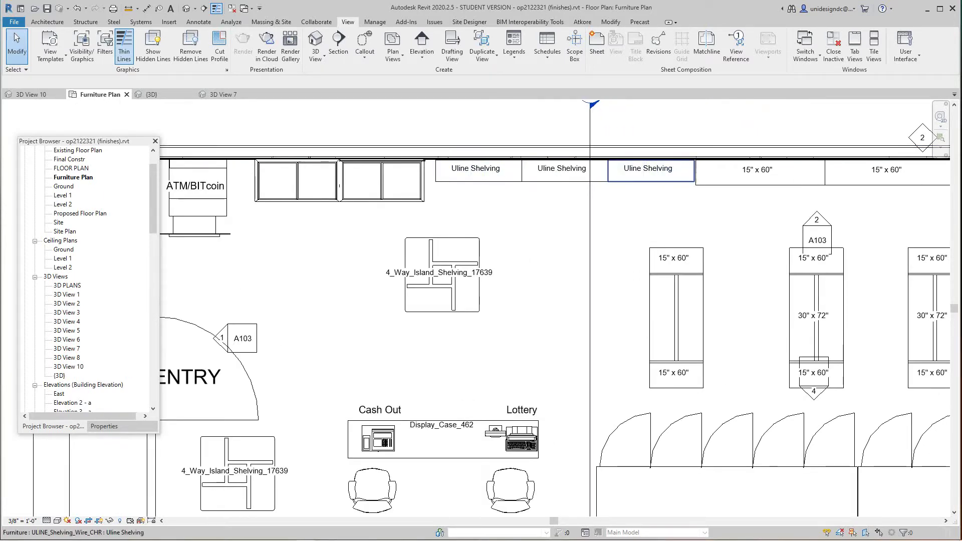
pyautogui.scroll(-1, 547, 209)
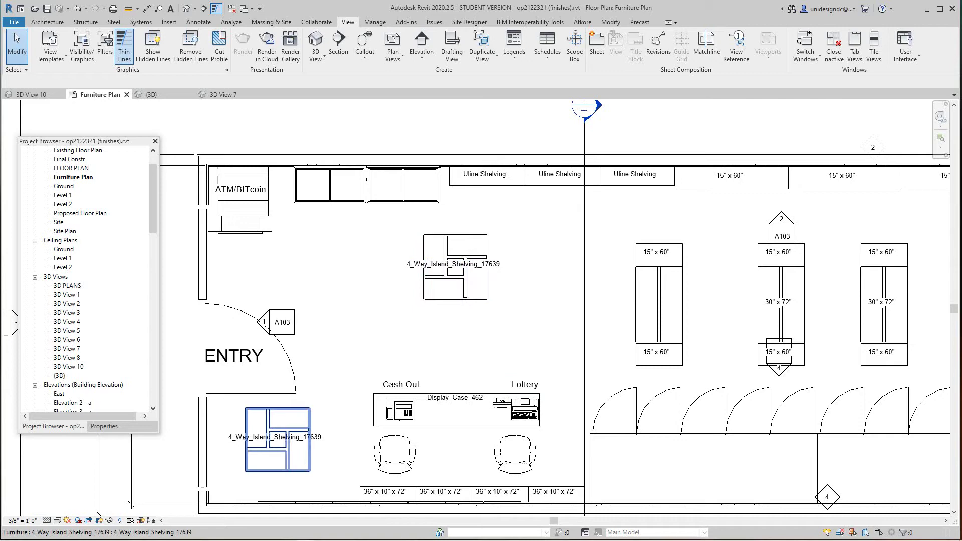
pyautogui.scroll(-1, 615, 353)
pyautogui.moveTo(615, 353); pyautogui.dragTo(419, 334, button='middle')
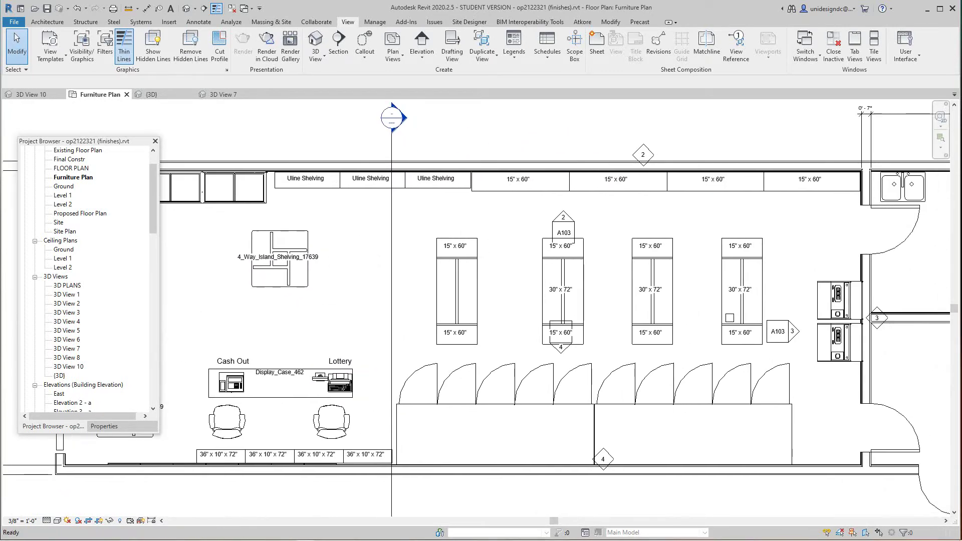
pyautogui.moveTo(840, 328); pyautogui.dragTo(809, 317, button='middle')
pyautogui.scroll(4, 782, 313)
pyautogui.scroll(-6, 784, 314)
pyautogui.scroll(-1, 808, 319)
pyautogui.scroll(-1, 804, 321)
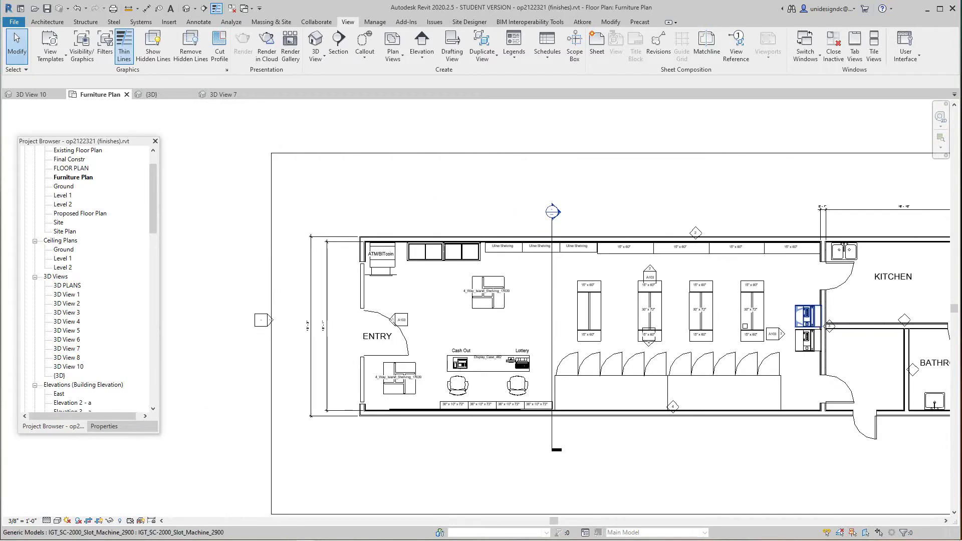
# Step: Open the {3D} view and inspect the store interior from the storefront side, looking down over the shelving rows
pyautogui.click(167, 95)
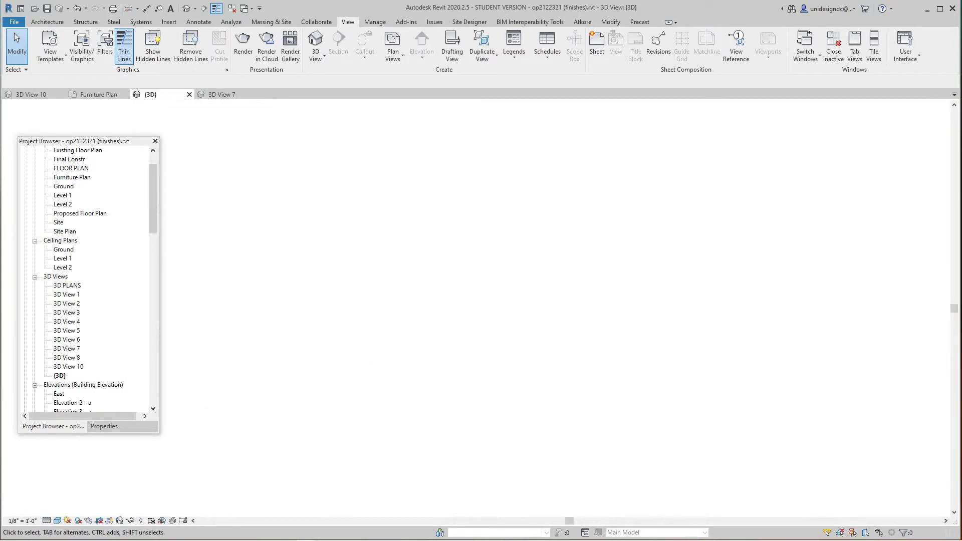
pyautogui.scroll(5, 481, 418)
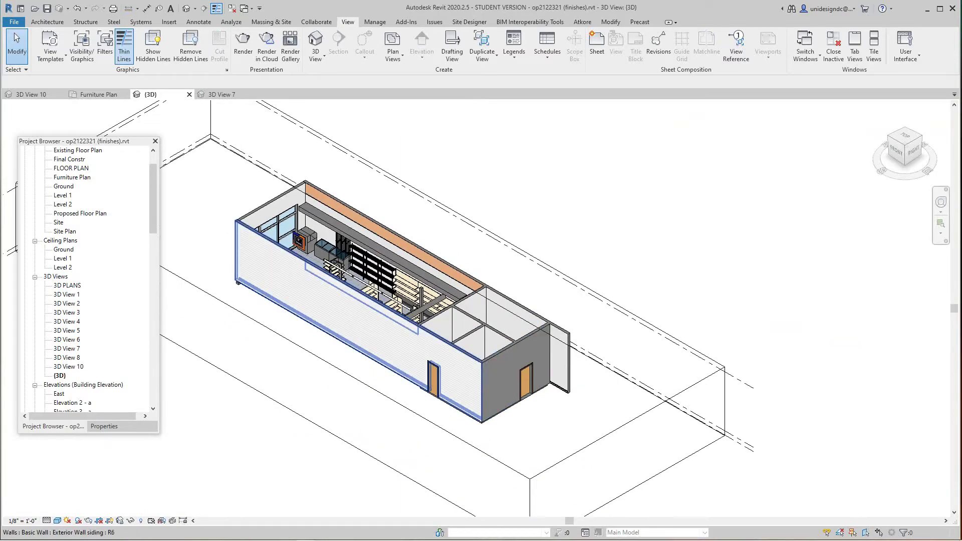
pyautogui.keyDown('shift'); pyautogui.moveTo(479, 418); pyautogui.dragTo(627, 423, button='middle'); pyautogui.keyUp('shift')
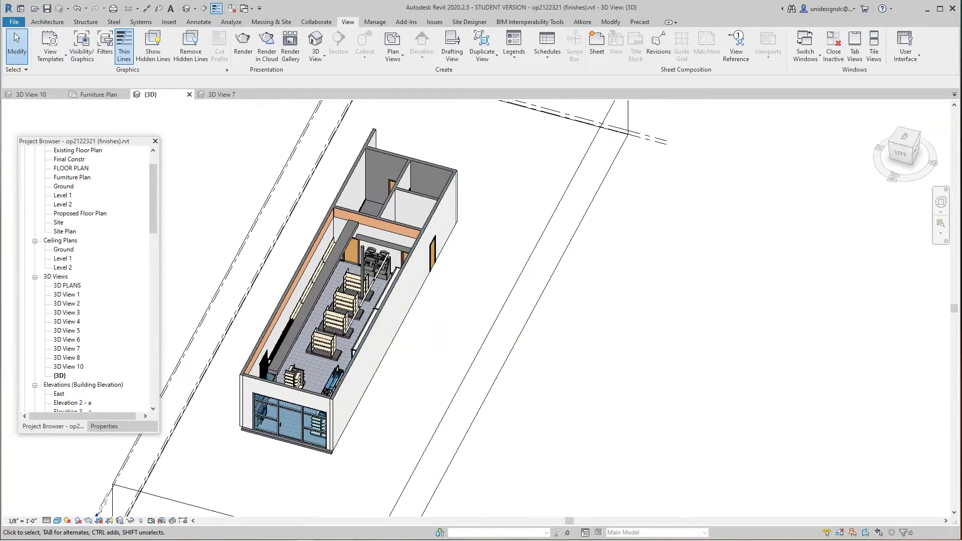
pyautogui.scroll(4, 375, 407)
pyautogui.keyDown('shift'); pyautogui.moveTo(376, 408); pyautogui.dragTo(525, 400, button='middle'); pyautogui.keyUp('shift')
pyautogui.scroll(3, 451, 394)
pyautogui.scroll(-2, 525, 398)
pyautogui.keyDown('shift'); pyautogui.moveTo(461, 300); pyautogui.dragTo(431, 300, button='middle'); pyautogui.keyUp('shift')
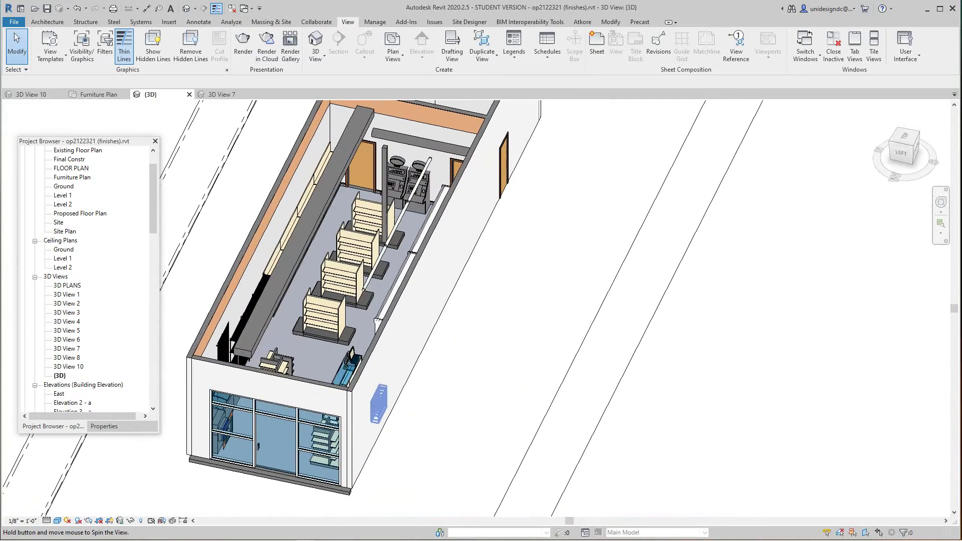
pyautogui.scroll(1, 431, 300)
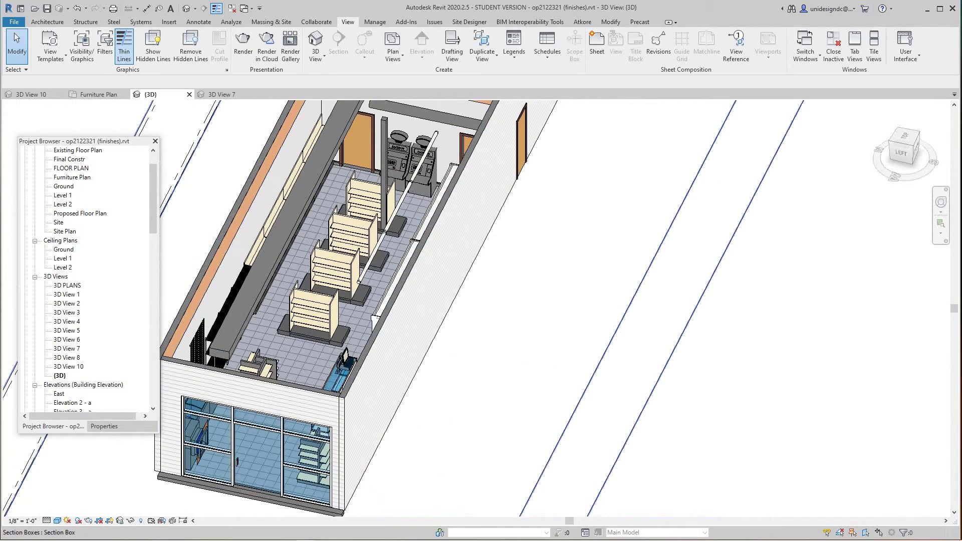
# Step: Reopen the Furniture Plan floor plan and view the whole layout from the entry to the kitchen and bathroom
pyautogui.doubleClick(72, 178)
pyautogui.scroll(-2, 408, 318)
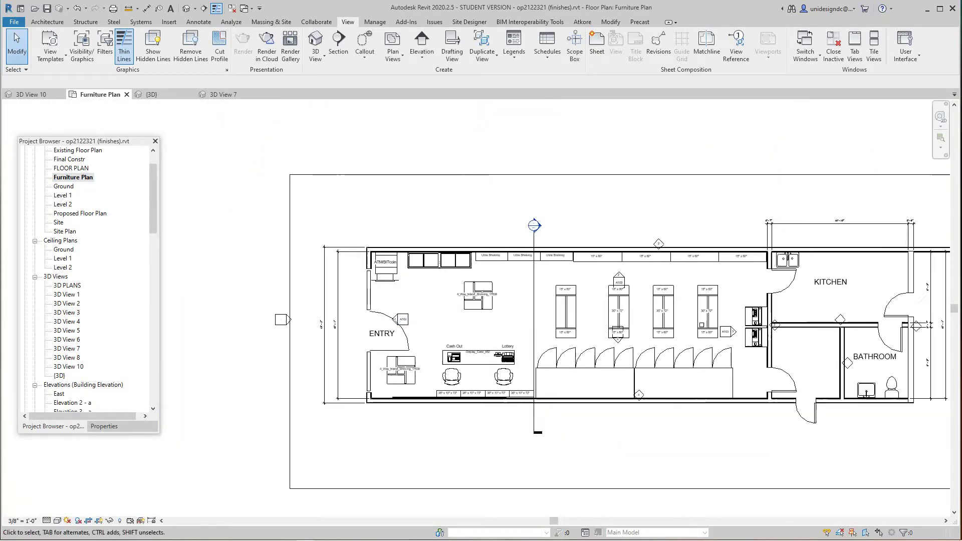
pyautogui.moveTo(405, 319); pyautogui.dragTo(376, 320, button='middle')
pyautogui.moveTo(710, 264); pyautogui.dragTo(688, 250, button='middle')
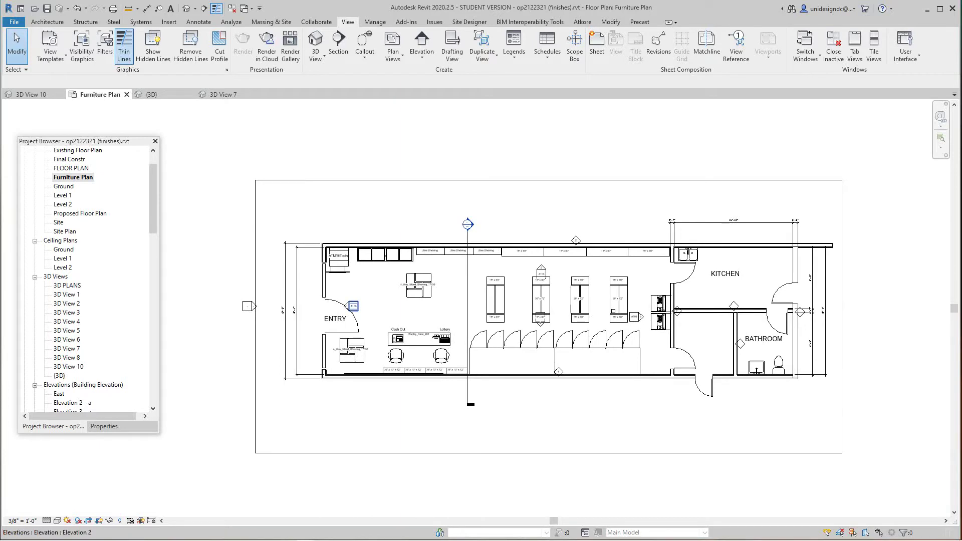
pyautogui.scroll(2, 385, 311)
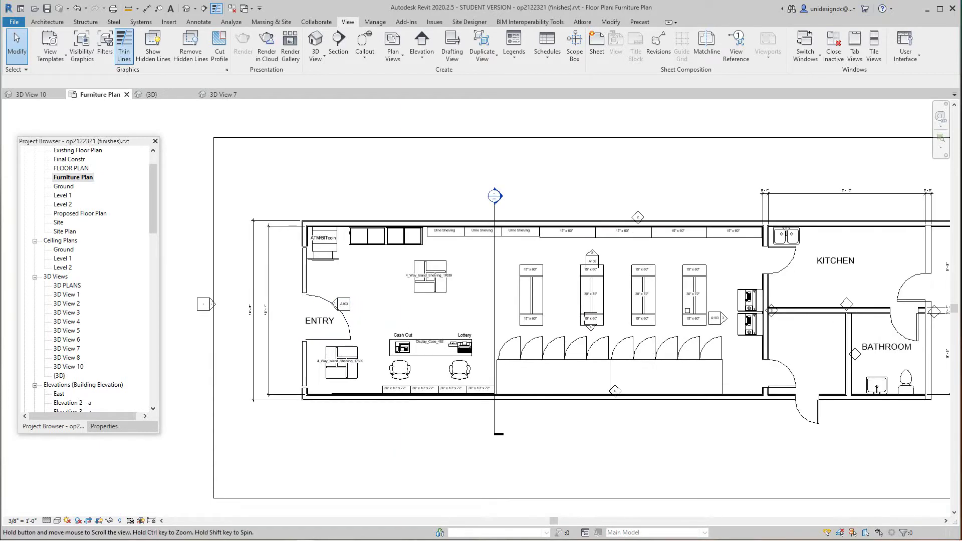
pyautogui.moveTo(385, 311); pyautogui.dragTo(340, 255, button='middle')
pyautogui.scroll(-1, 340, 274)
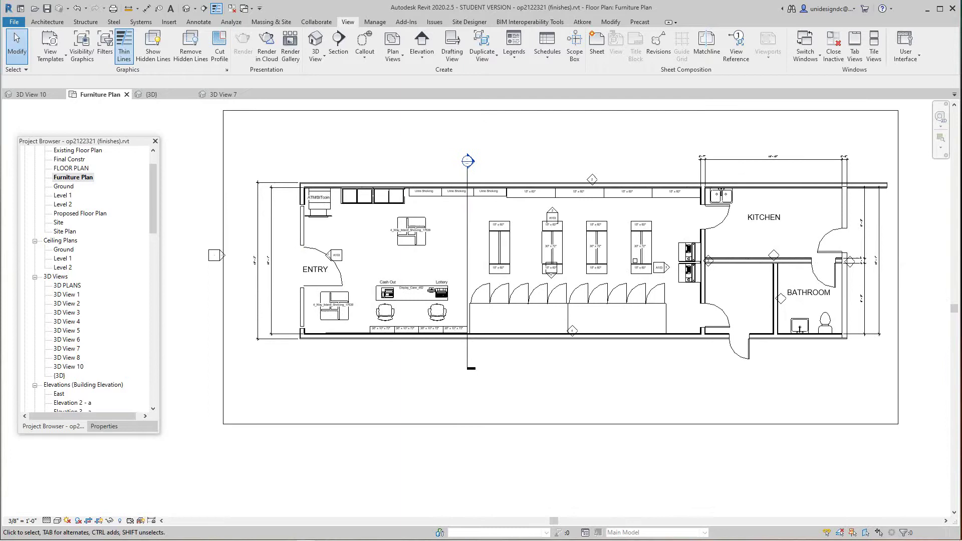
# Step: Place a perspective camera at the storefront window beside the entry, aimed at the slot machines on the store's back wall
pyautogui.scroll(1, 337, 251)
pyautogui.click(195, 8)
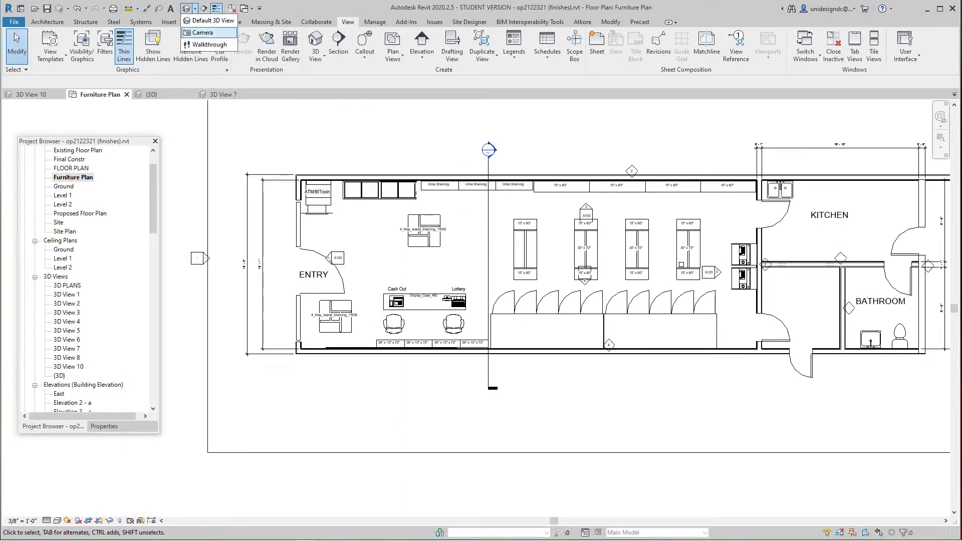
pyautogui.click(202, 32)
pyautogui.click(303, 223)
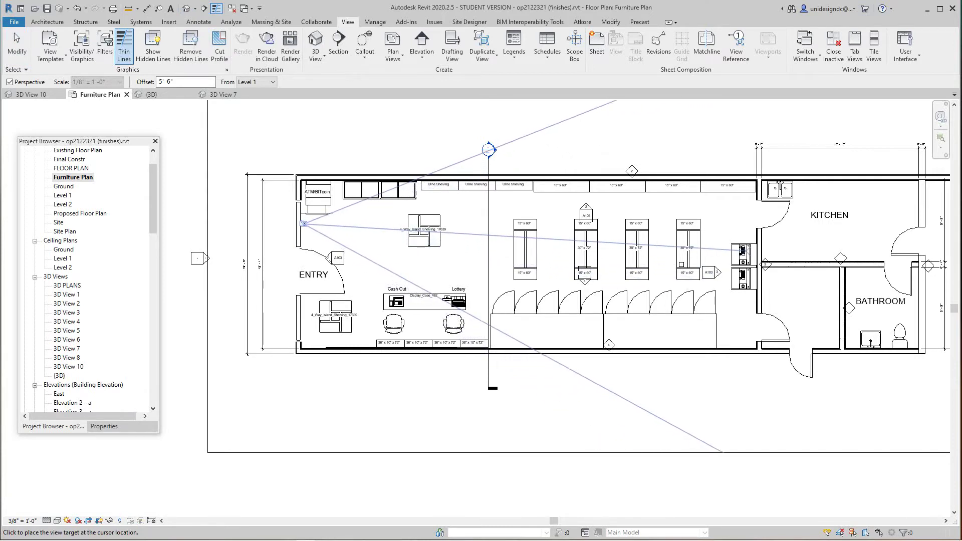
pyautogui.click(752, 254)
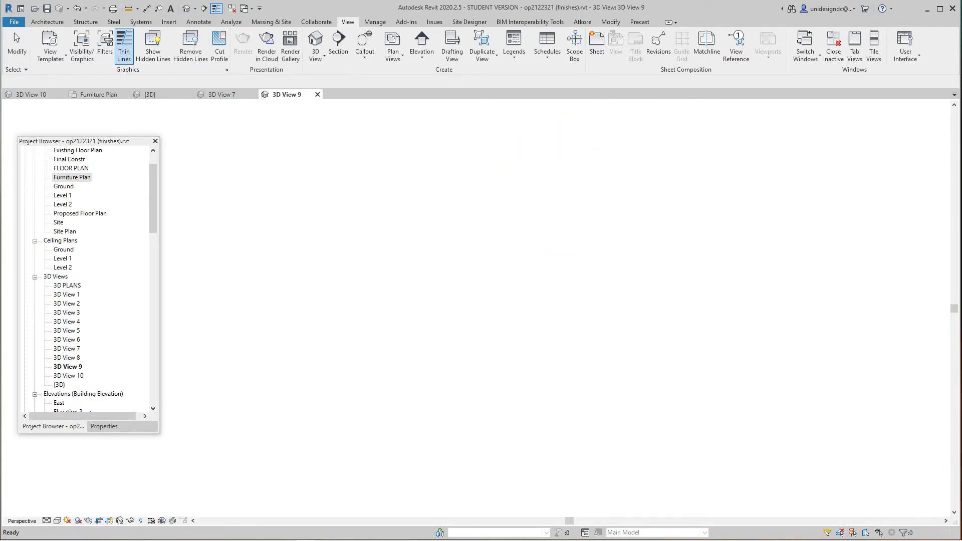
pyautogui.moveTo(798, 316); pyautogui.dragTo(772, 303, button='middle')
pyautogui.scroll(-2, 781, 282)
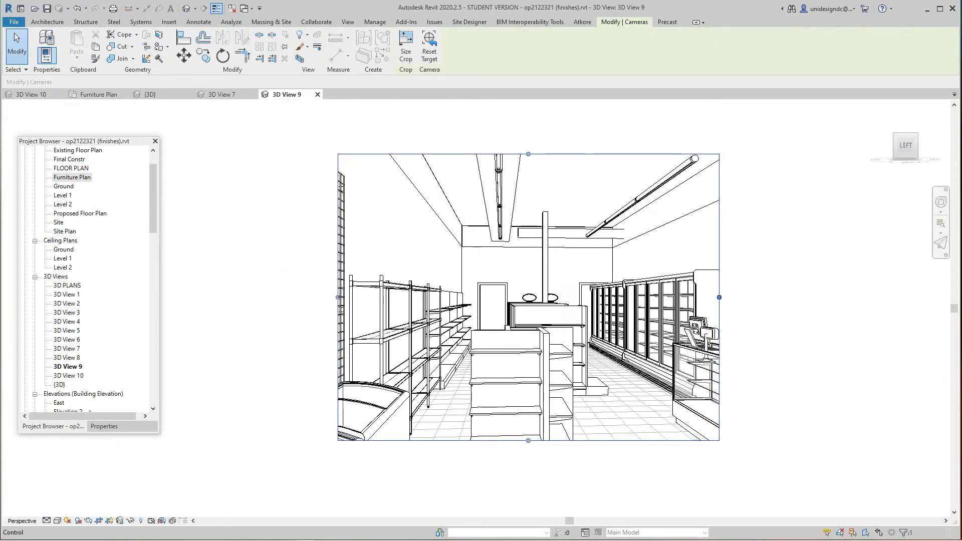
# Step: Widen the new camera view's crop region on both sides to take in the freezers, wall displays and checkout counter
pyautogui.moveTo(719, 297); pyautogui.dragTo(801, 297)
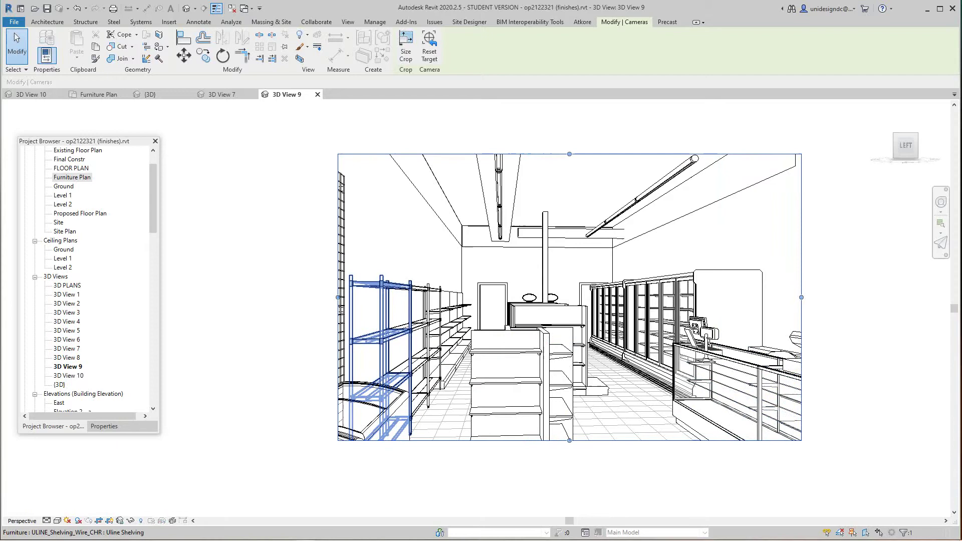
pyautogui.moveTo(338, 297); pyautogui.dragTo(226, 298)
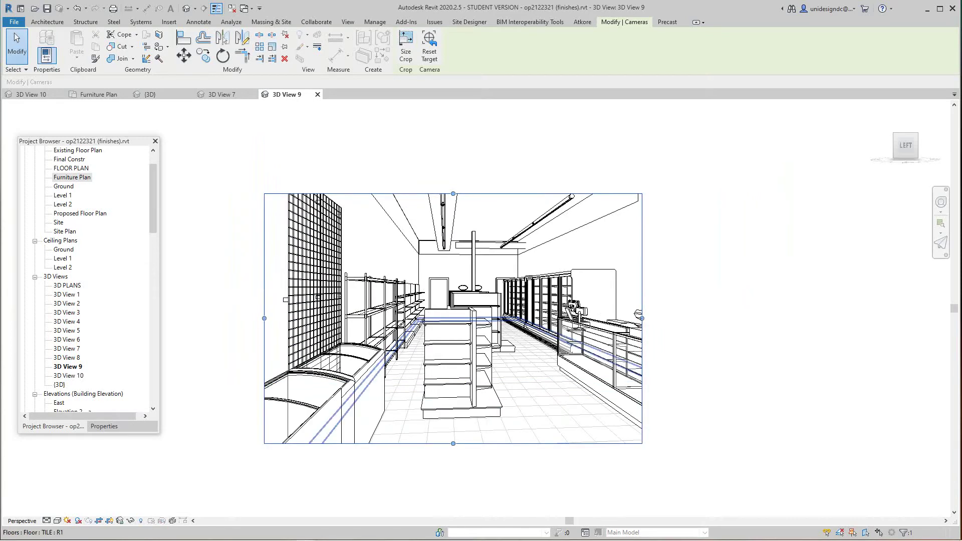
pyautogui.moveTo(641, 318); pyautogui.dragTo(722, 318)
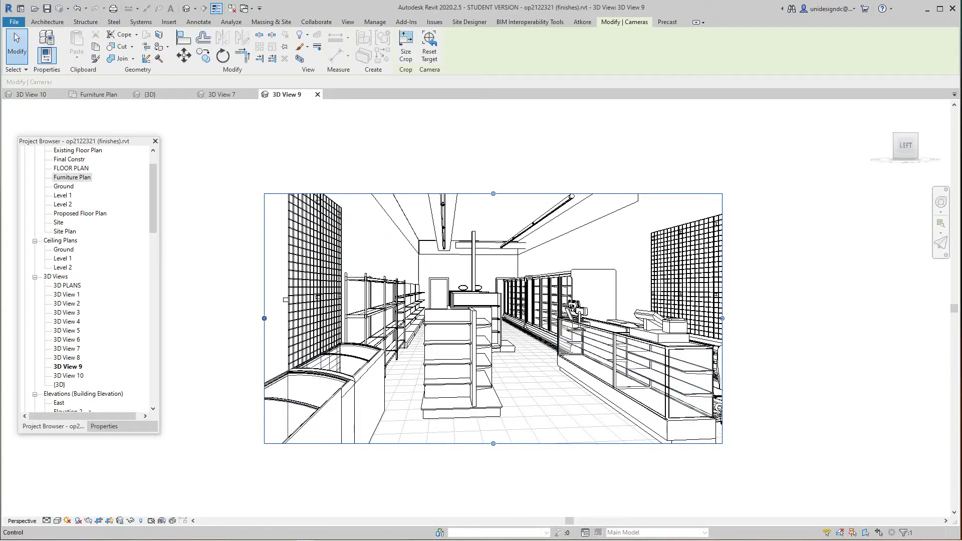
pyautogui.moveTo(264, 318); pyautogui.dragTo(251, 318)
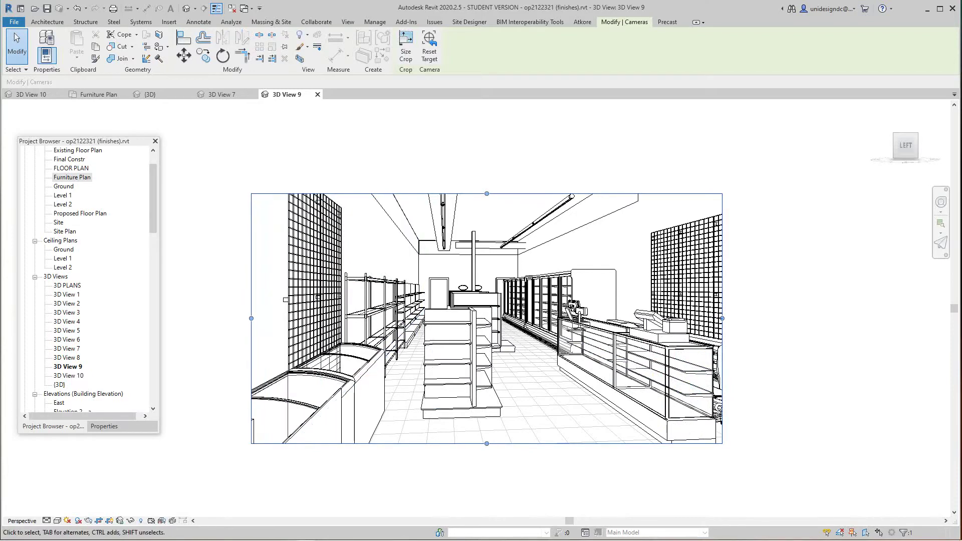
# Step: Reopen the Furniture Plan and place a second camera by the kitchen doorway, aimed across the store at the entry
pyautogui.doubleClick(72, 177)
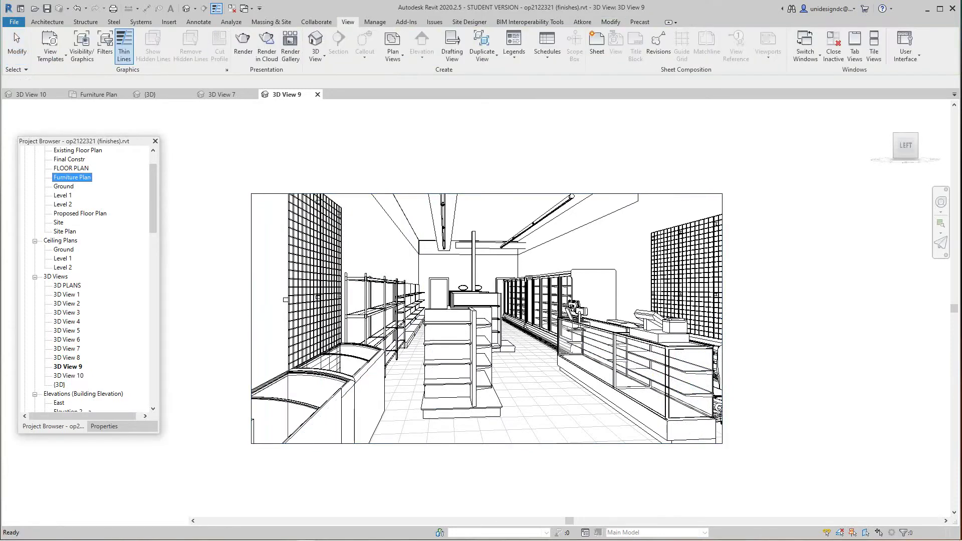
pyautogui.press('Escape')
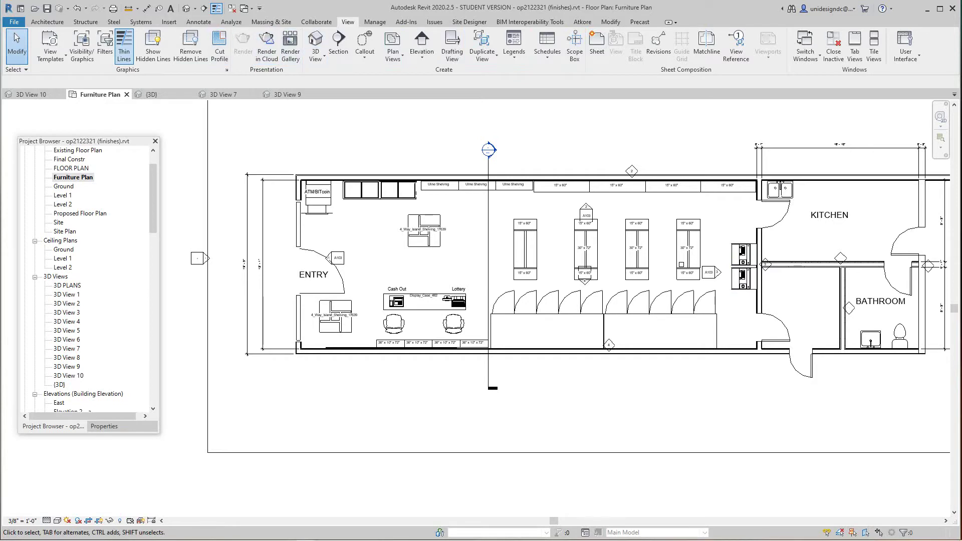
pyautogui.click(195, 9)
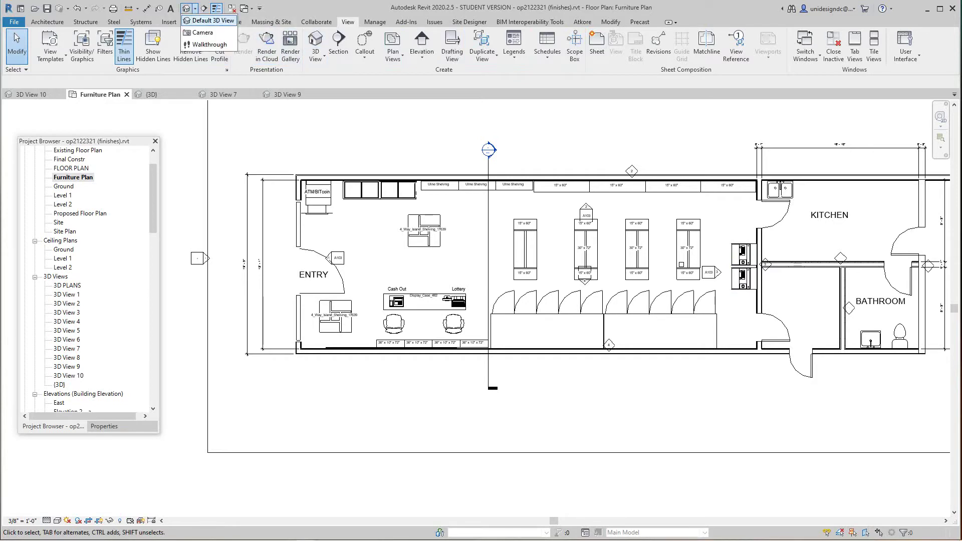
pyautogui.click(203, 32)
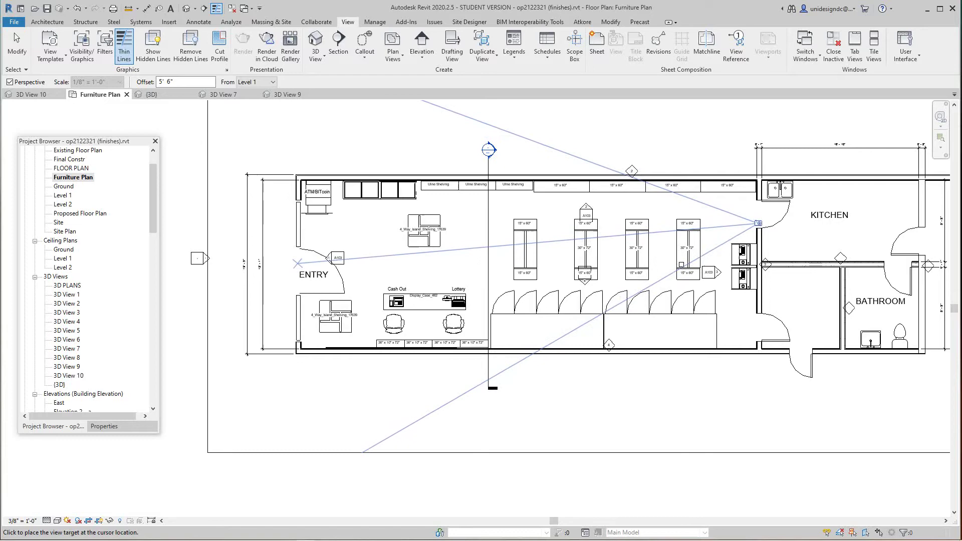
pyautogui.click(298, 263)
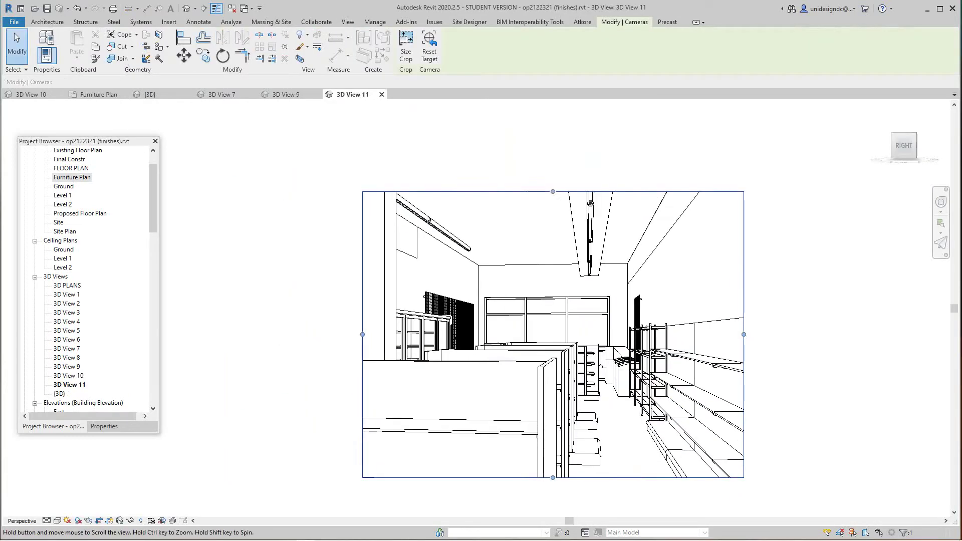
# Step: Widen the second camera view's crop region on both sides and lower its bottom edge to show the nearest gondola's shelves
pyautogui.moveTo(553, 335); pyautogui.dragTo(522, 281, button='middle')
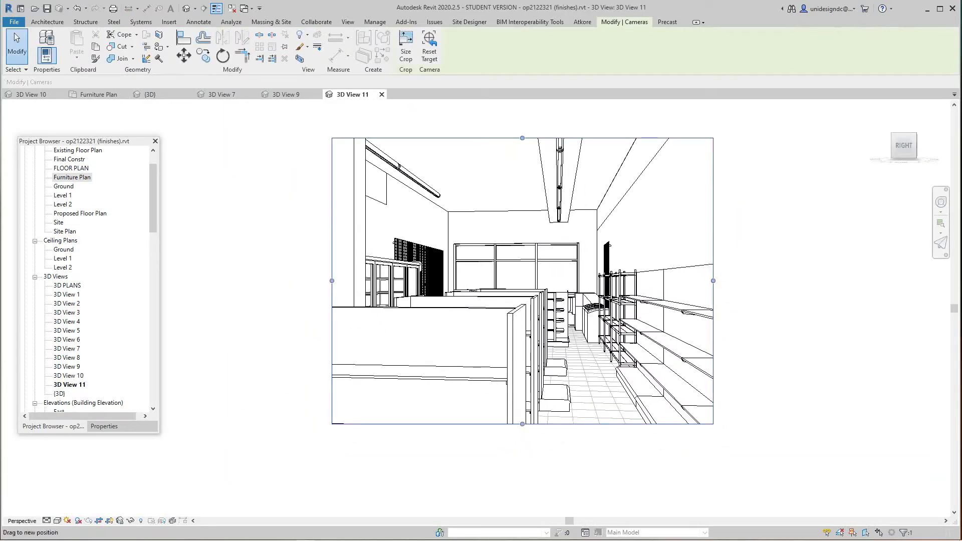
pyautogui.moveTo(713, 281); pyautogui.dragTo(808, 280)
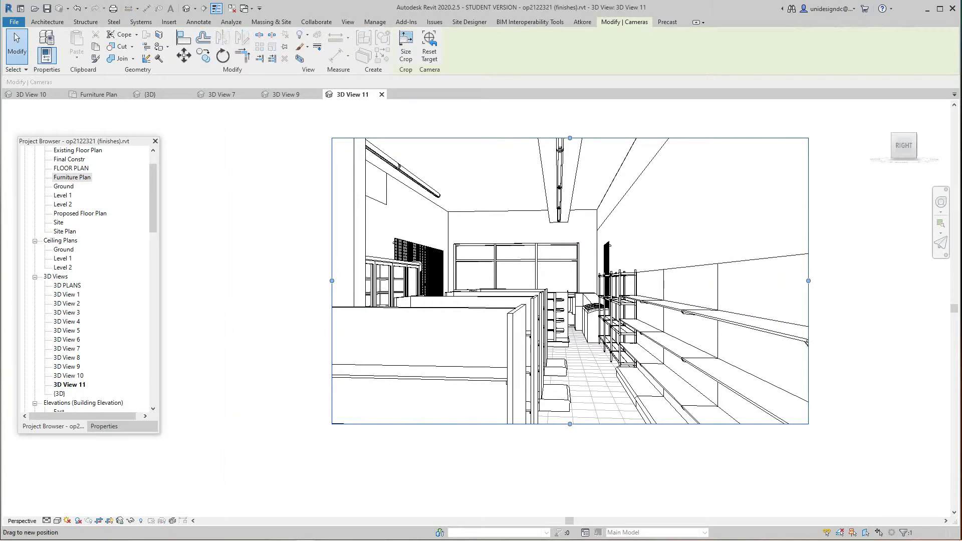
pyautogui.moveTo(332, 281); pyautogui.dragTo(194, 281)
pyautogui.moveTo(501, 423); pyautogui.dragTo(501, 477)
pyautogui.scroll(-3, 502, 451)
pyautogui.moveTo(502, 451); pyautogui.dragTo(510, 369, button='middle')
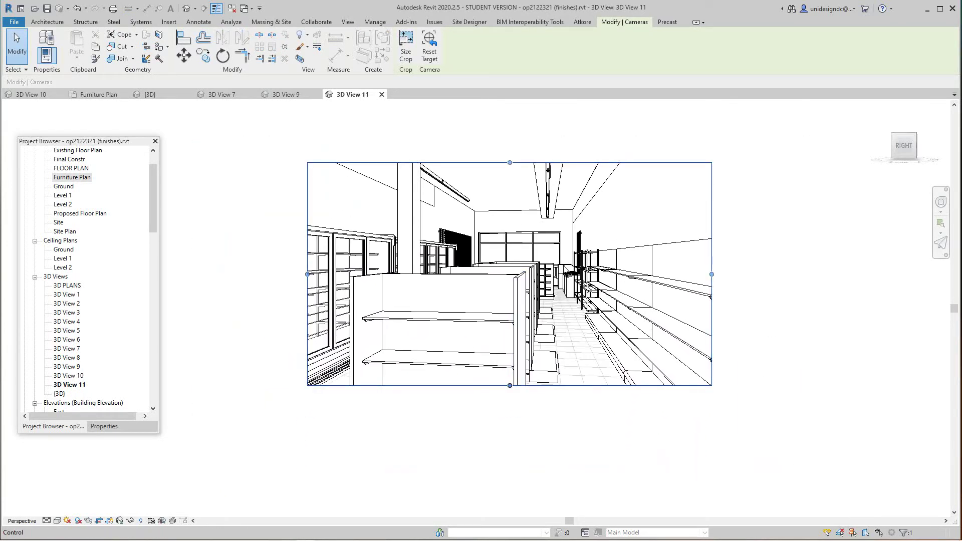
# Step: Extend the crop region down to the gondola's base and outward on both sides to include more coolers and wall shelving
pyautogui.moveTo(510, 385); pyautogui.dragTo(509, 471)
pyautogui.scroll(-1, 511, 430)
pyautogui.moveTo(511, 429); pyautogui.dragTo(543, 410, button='middle')
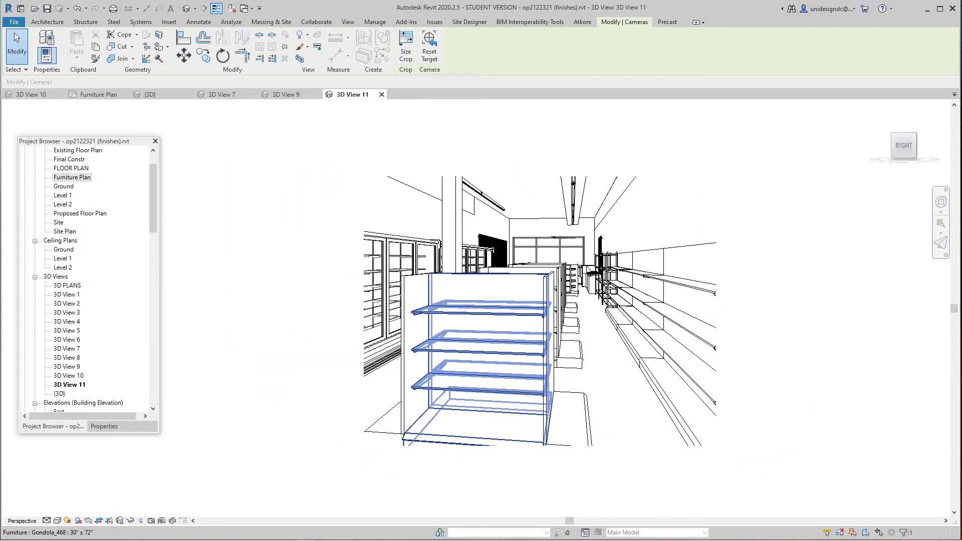
pyautogui.moveTo(366, 312); pyautogui.dragTo(243, 312)
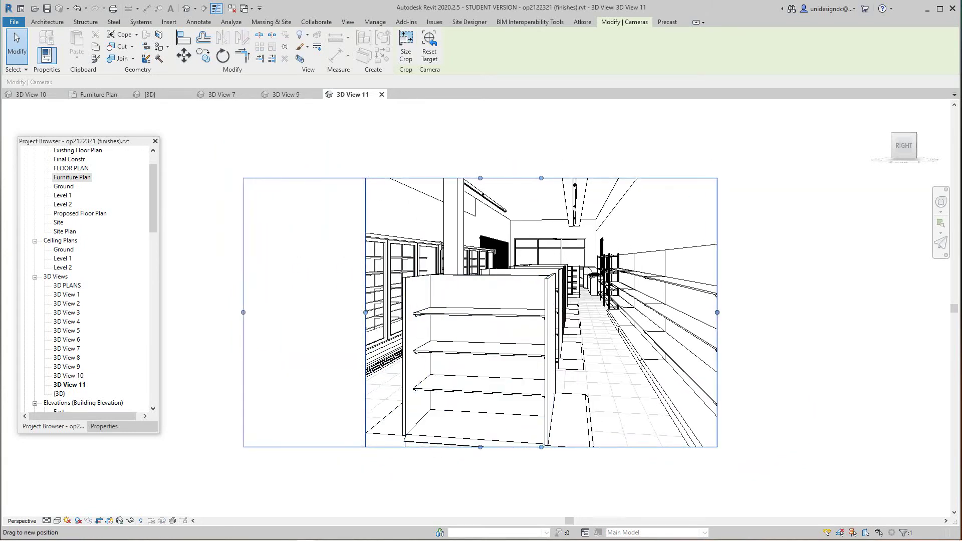
pyautogui.moveTo(717, 312); pyautogui.dragTo(789, 312)
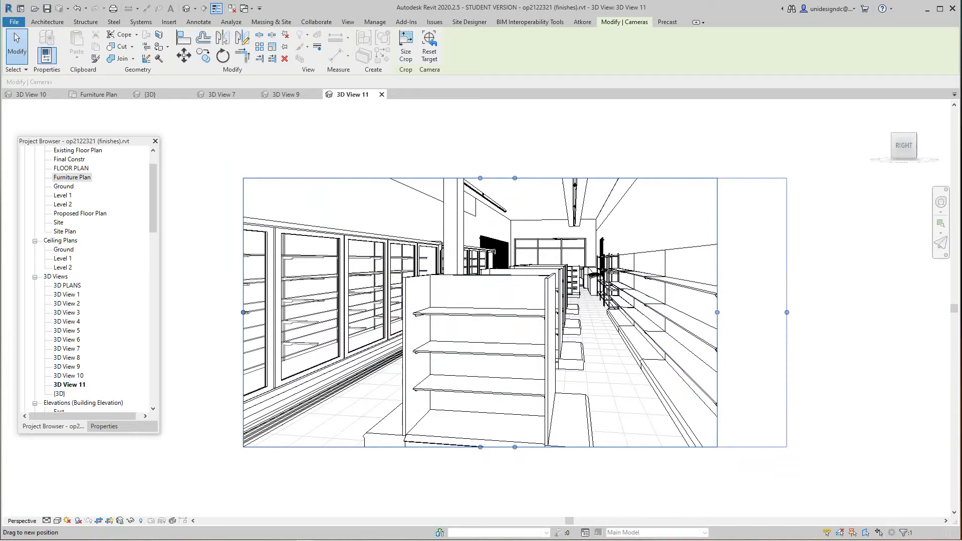
pyautogui.moveTo(553, 414); pyautogui.dragTo(552, 455)
pyautogui.moveTo(547, 389); pyautogui.dragTo(544, 400, button='middle')
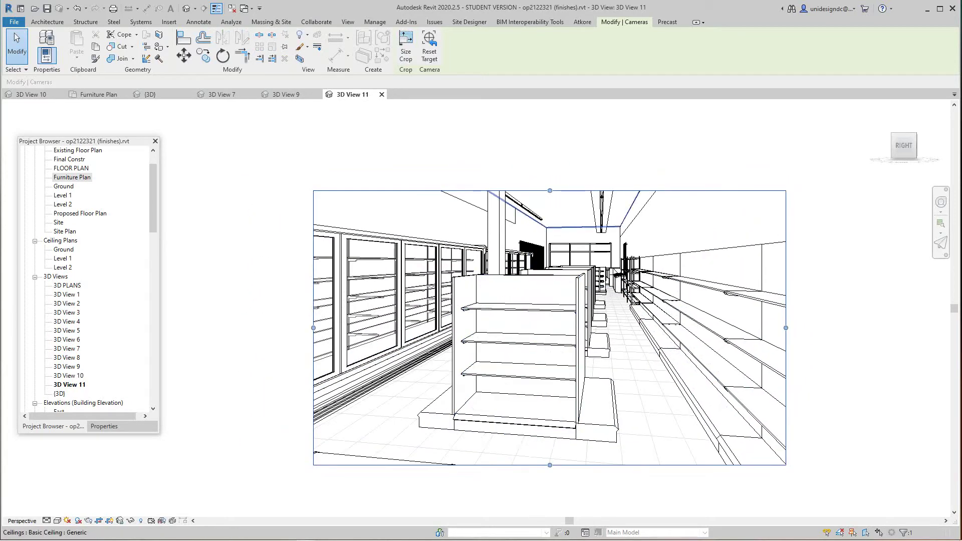
# Step: Set the camera view's detail level to Fine and clear the crop region selection
pyautogui.click(46, 521)
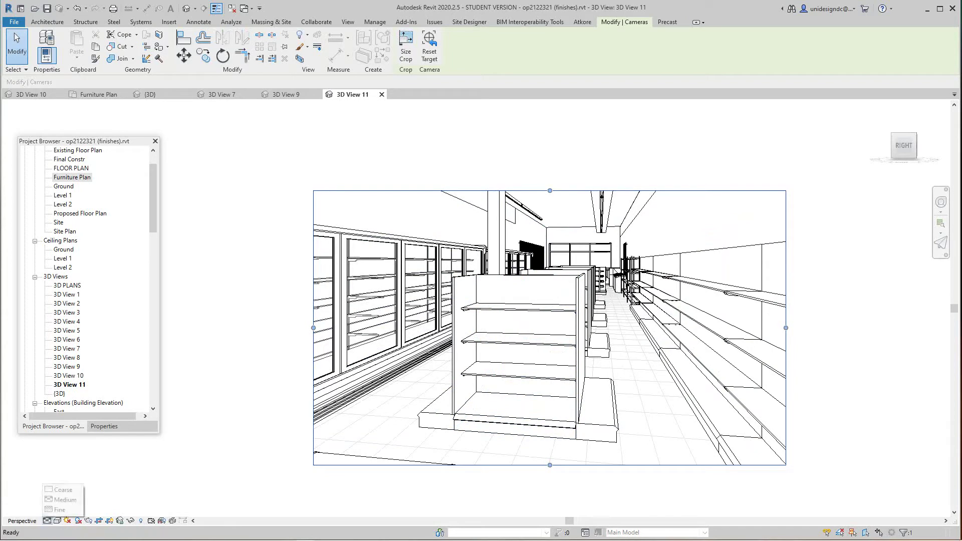
pyautogui.click(60, 509)
pyautogui.press('Escape')
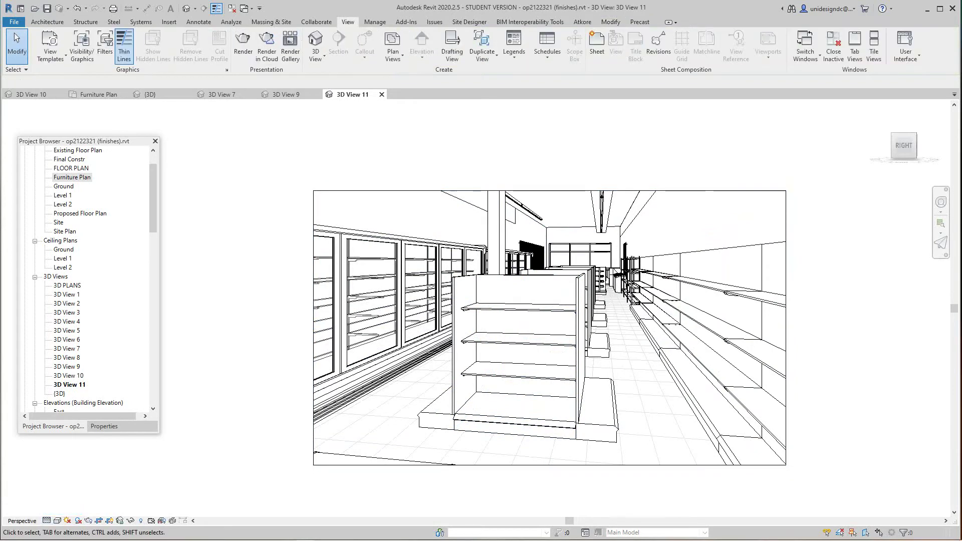
# Step: Preview the camera view in the Shaded and Realistic visual styles and return it to Hidden Line
pyautogui.click(57, 521)
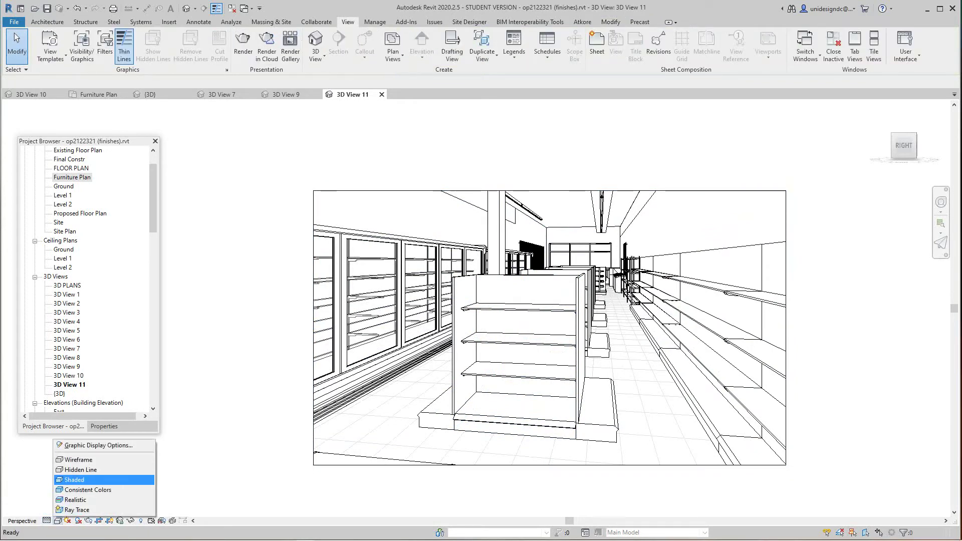
pyautogui.click(75, 479)
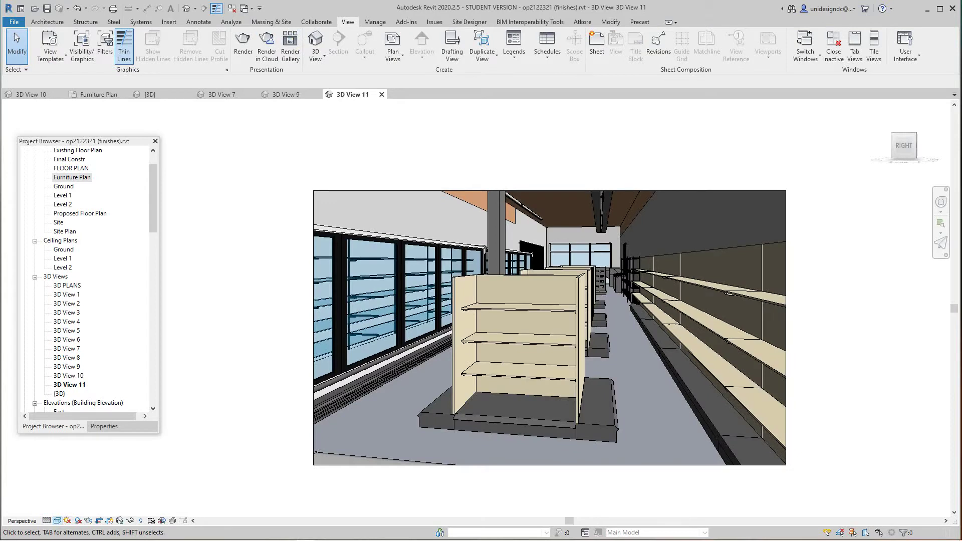
pyautogui.click(57, 521)
pyautogui.click(75, 500)
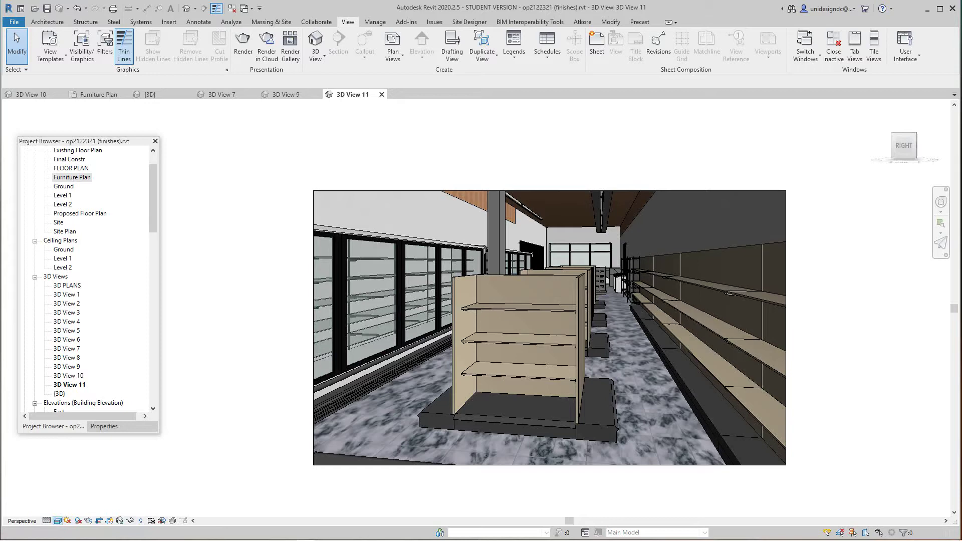
pyautogui.click(57, 521)
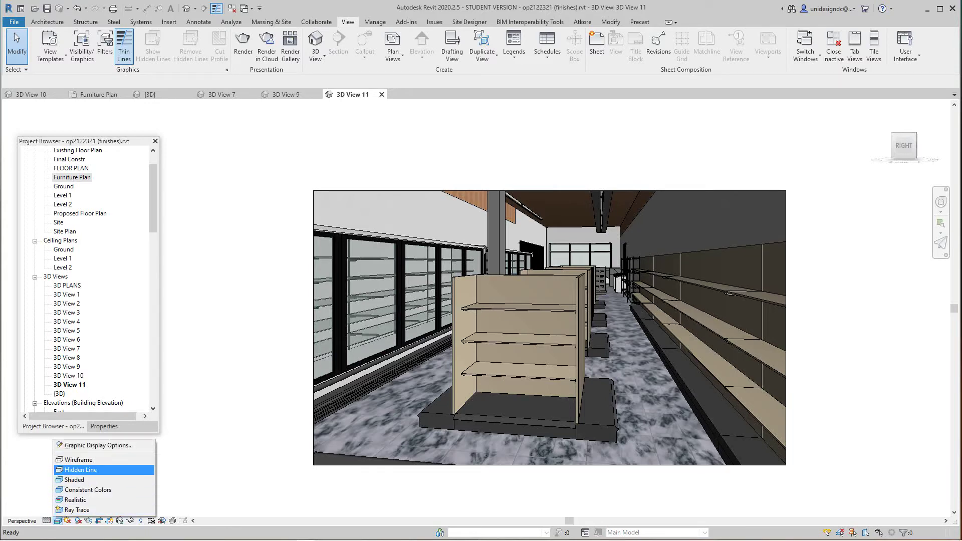
pyautogui.click(80, 470)
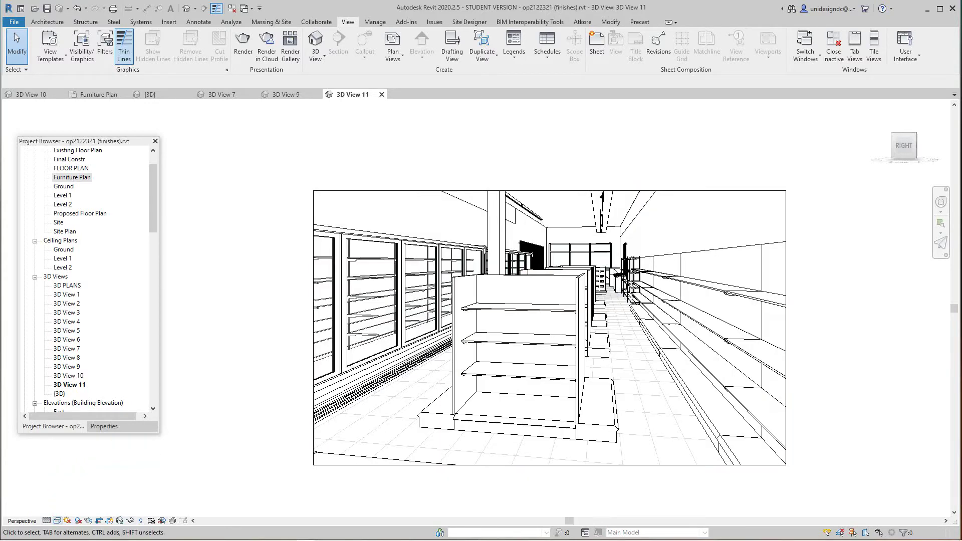
# Step: Open the Rendering settings for the camera view and check how the output size follows the view's zoom
pyautogui.scroll(3, 664, 430)
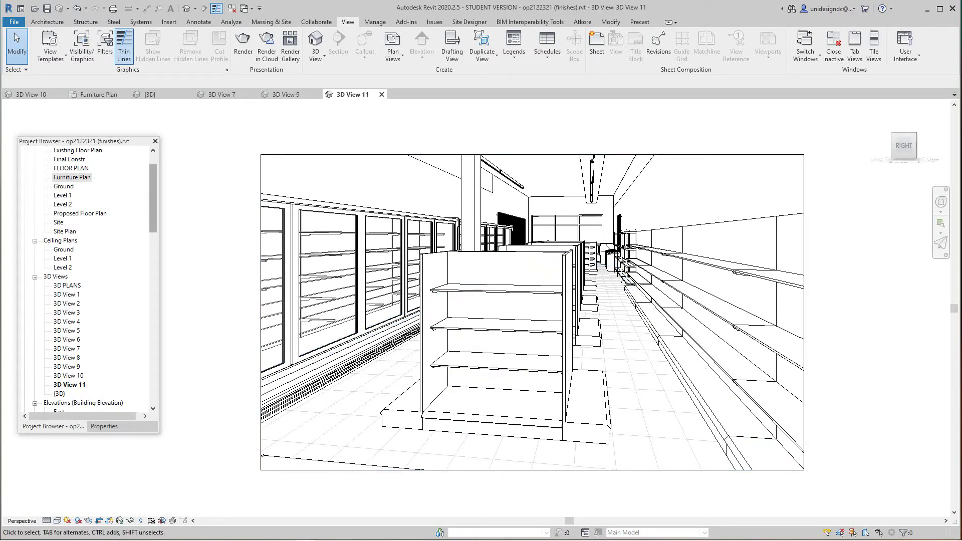
pyautogui.moveTo(300, 260); pyautogui.dragTo(302, 277, button='middle')
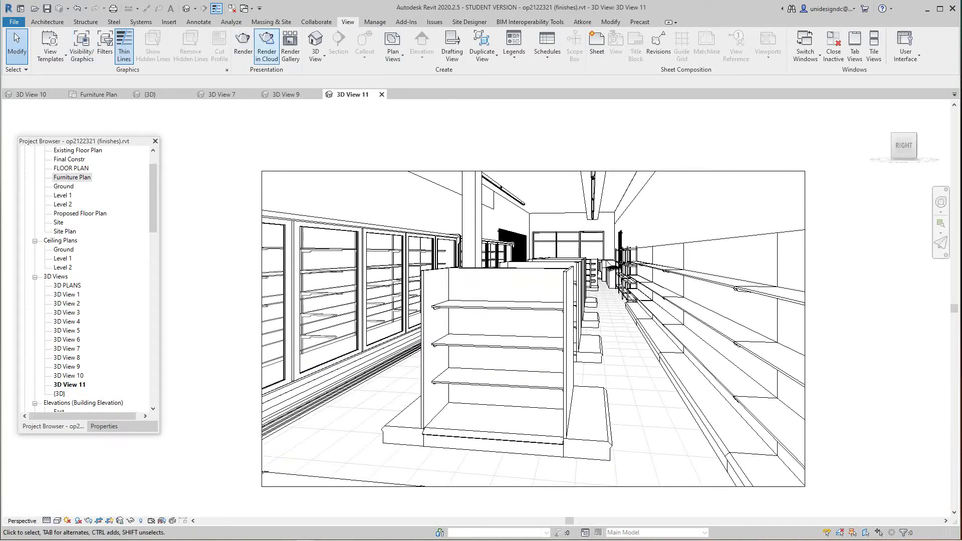
pyautogui.click(243, 44)
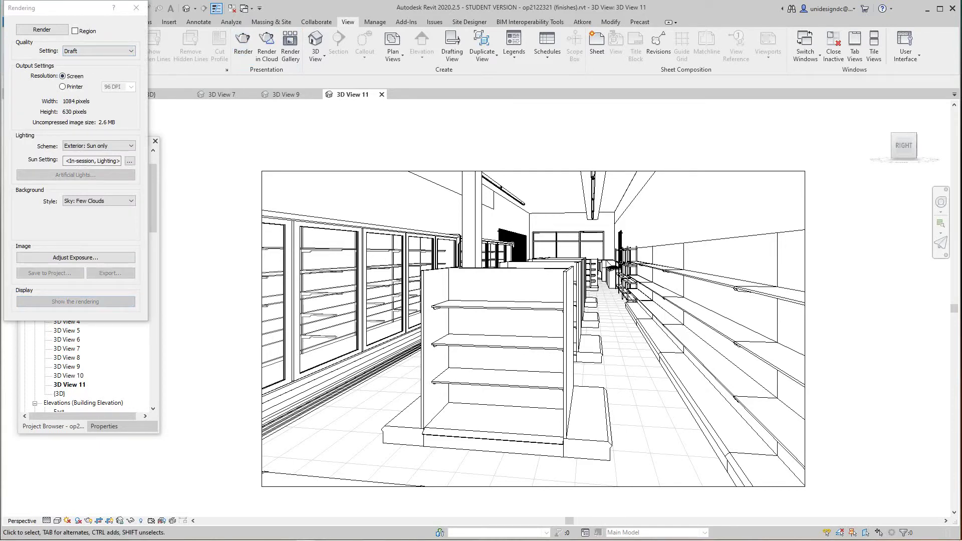
pyautogui.scroll(-1, 193, 159)
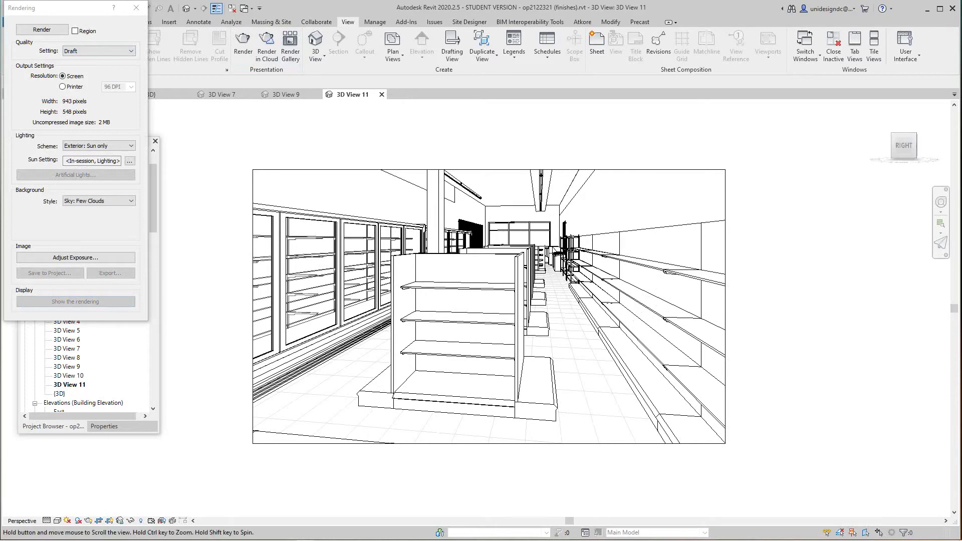
pyautogui.scroll(2, 208, 252)
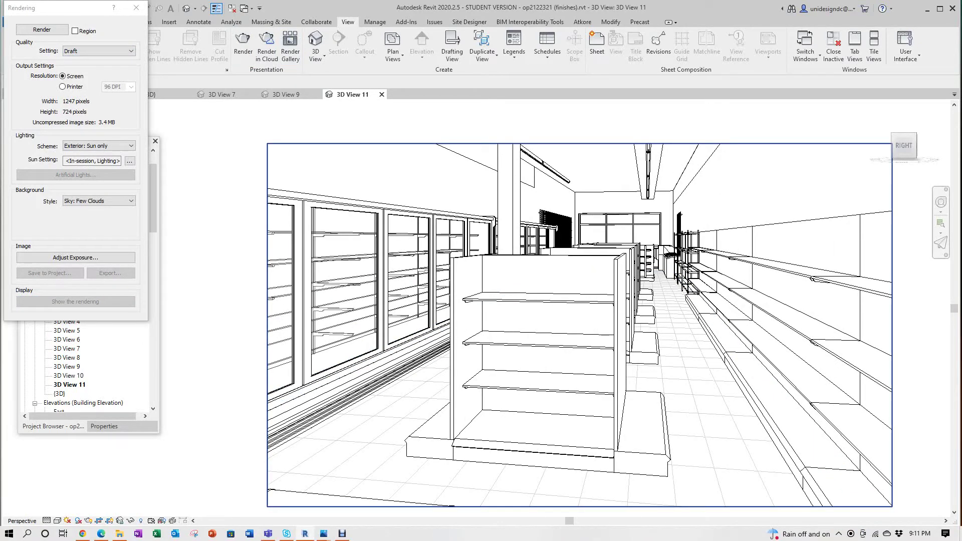
# Step: Switch to Photos and examine the finished 3D View 10 rendering of the gondola aisle, enlarged to 133%
pyautogui.moveTo(324, 533)
pyautogui.click(594, 476)
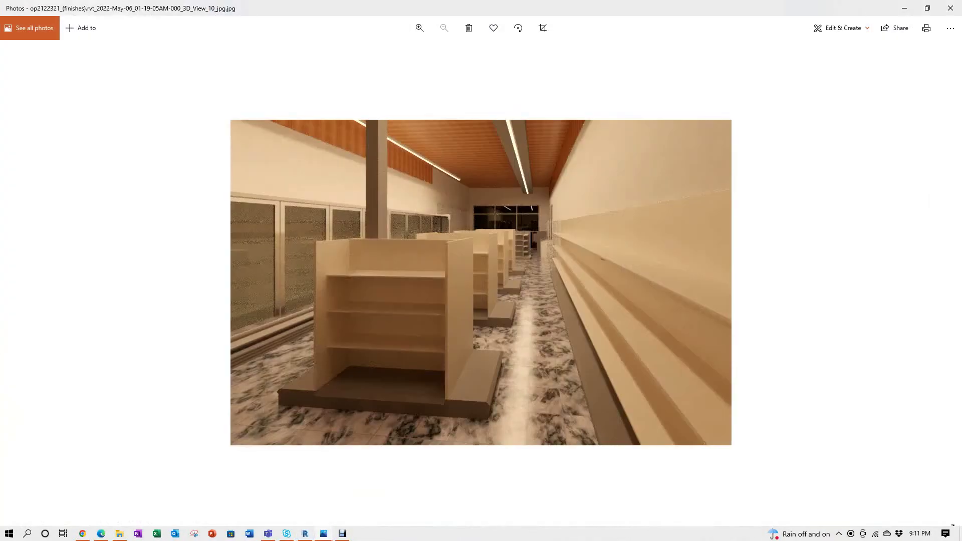
pyautogui.scroll(2, 481, 283)
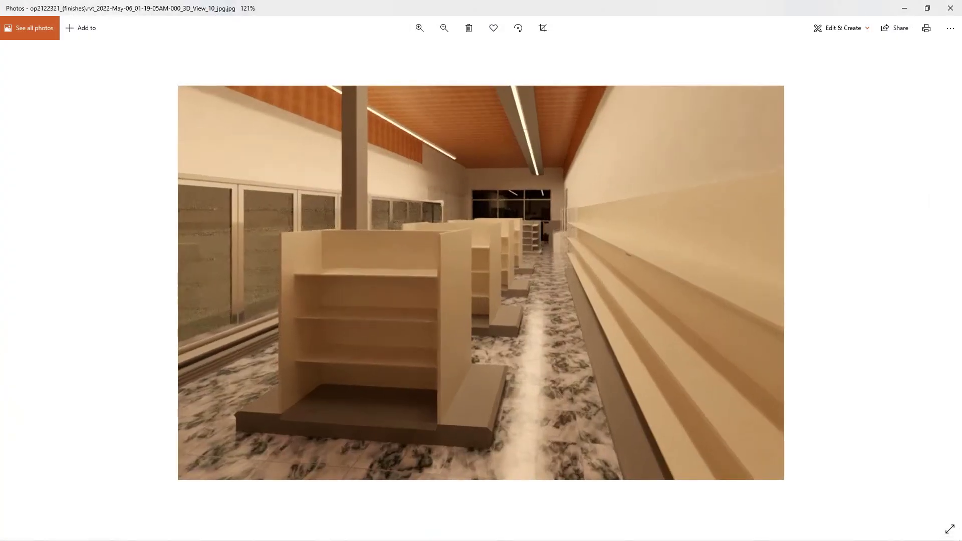
pyautogui.hotkey('ctrl', '+')
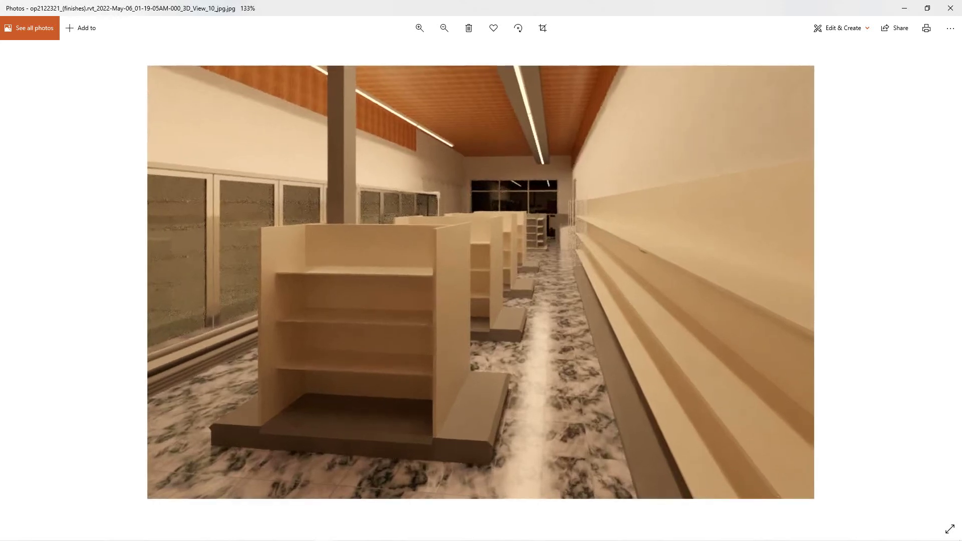
# Step: Shrink the 3D View 10 rendering to 121%, then open the 3D View 7 rendering and enlarge it to 161%
pyautogui.hotkey('ctrl', '-')
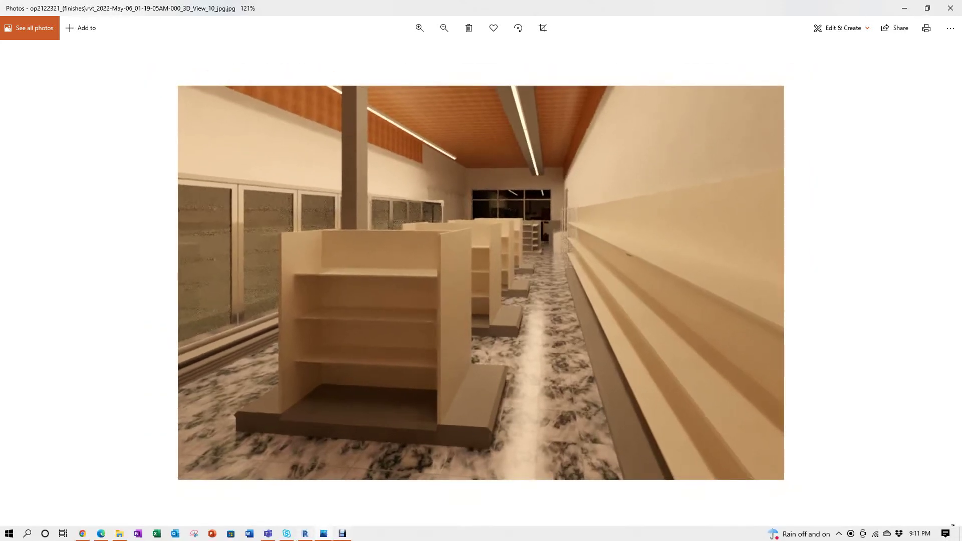
pyautogui.moveTo(324, 534)
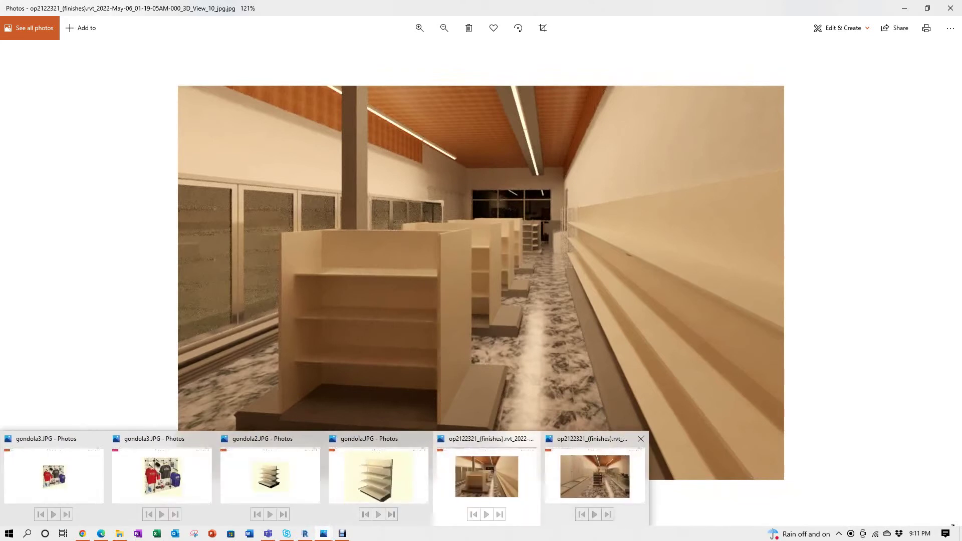
pyautogui.click(595, 476)
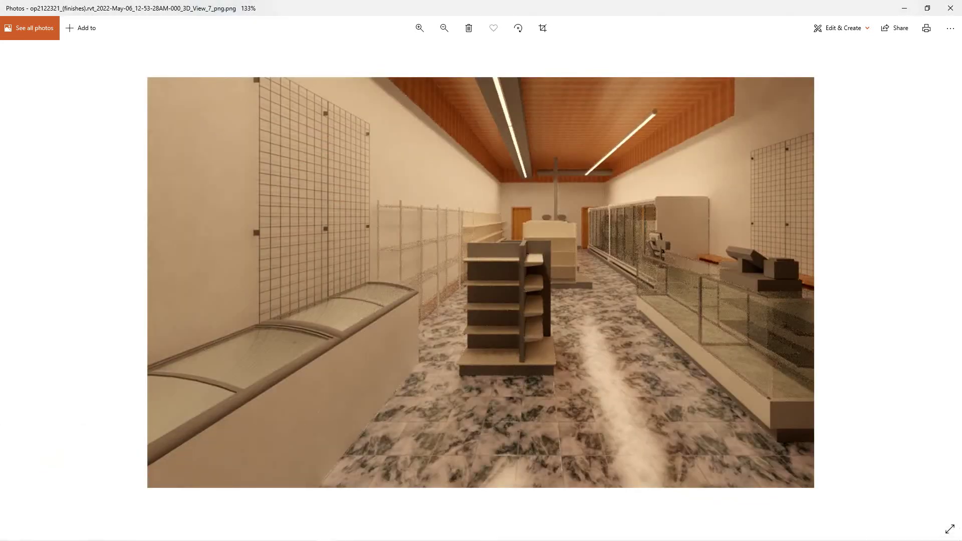
pyautogui.hotkey('ctrl', '+')
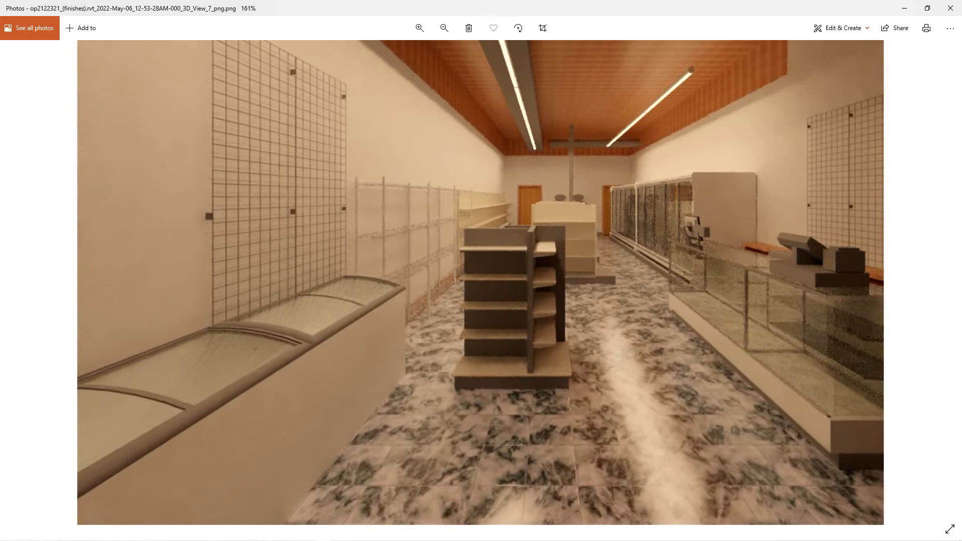
# Step: Switch back to Revit, check 3D View 11's render output size at different zooms, and move the Rendering dialog clear of the Project Browser
pyautogui.moveTo(324, 540)
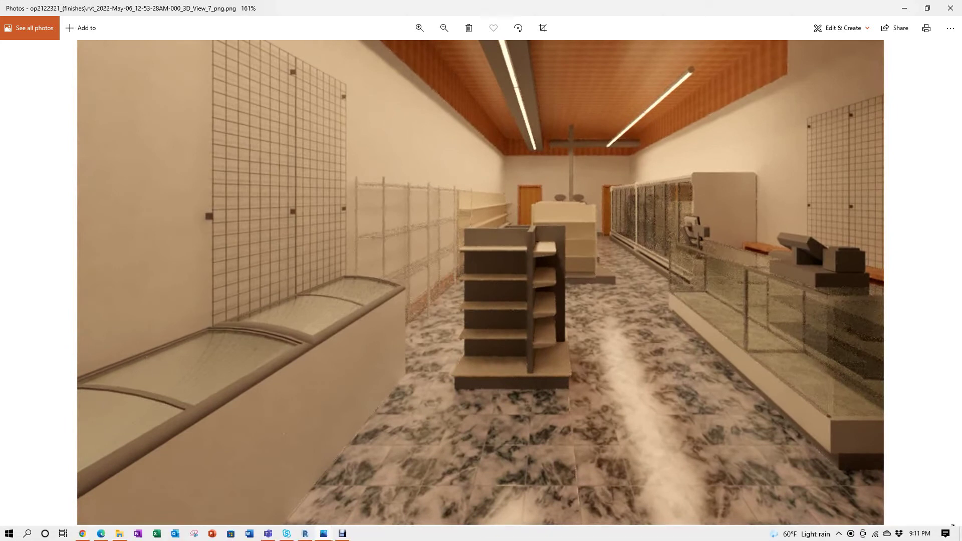
pyautogui.click(306, 534)
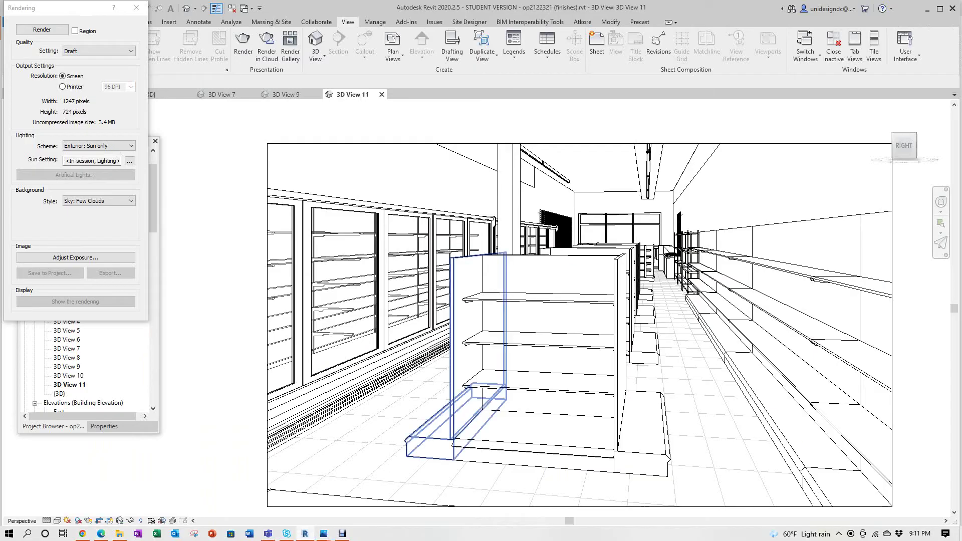
pyautogui.scroll(-4, 497, 285)
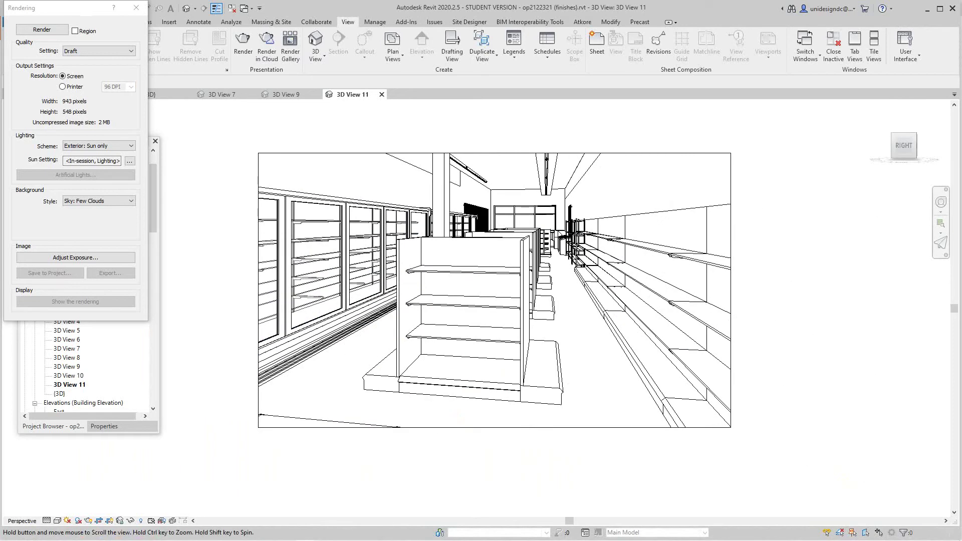
pyautogui.scroll(3, 627, 346)
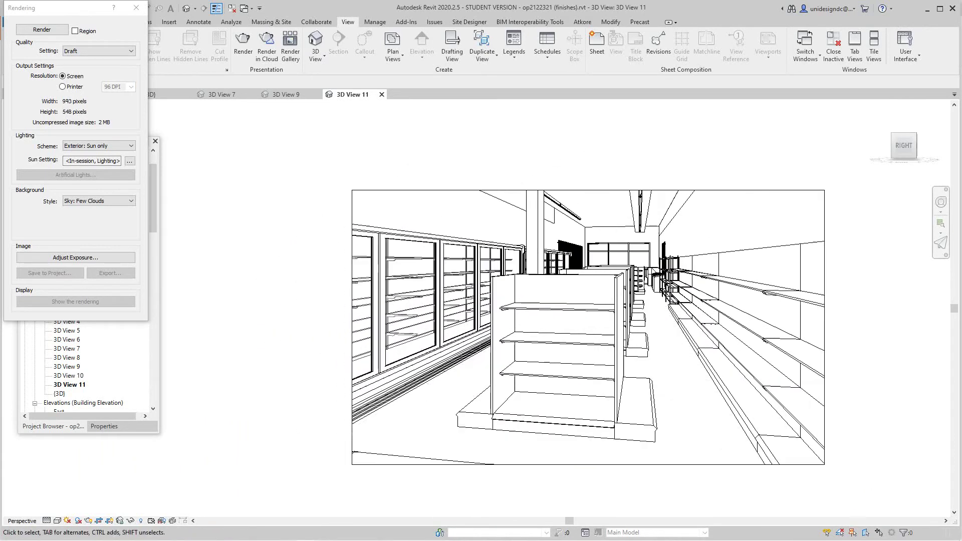
pyautogui.moveTo(90, 13); pyautogui.dragTo(270, 193)
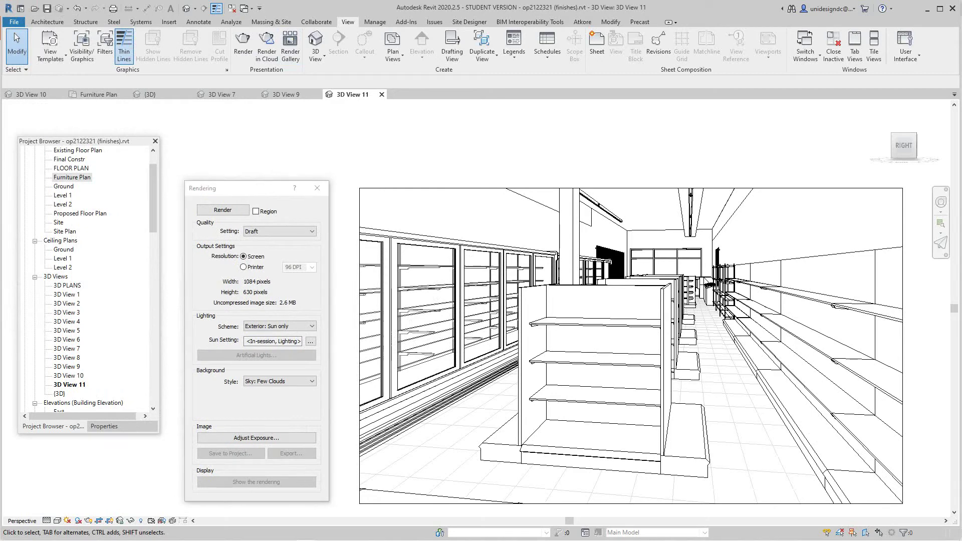
# Step: Open the {3D} view and examine the store interior from both sides, including the gondolas, wall shelving, coolers and checkout display cases
pyautogui.click(151, 94)
pyautogui.keyDown('shift'); pyautogui.moveTo(373, 318); pyautogui.dragTo(506, 326, button='middle'); pyautogui.keyUp('shift')
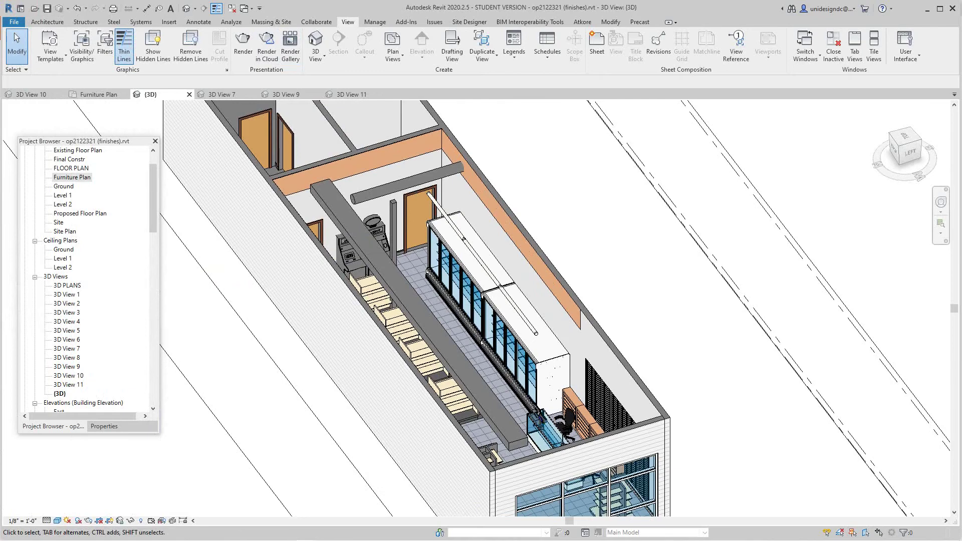
pyautogui.keyDown('shift'); pyautogui.moveTo(551, 300); pyautogui.dragTo(481, 286, button='middle'); pyautogui.keyUp('shift')
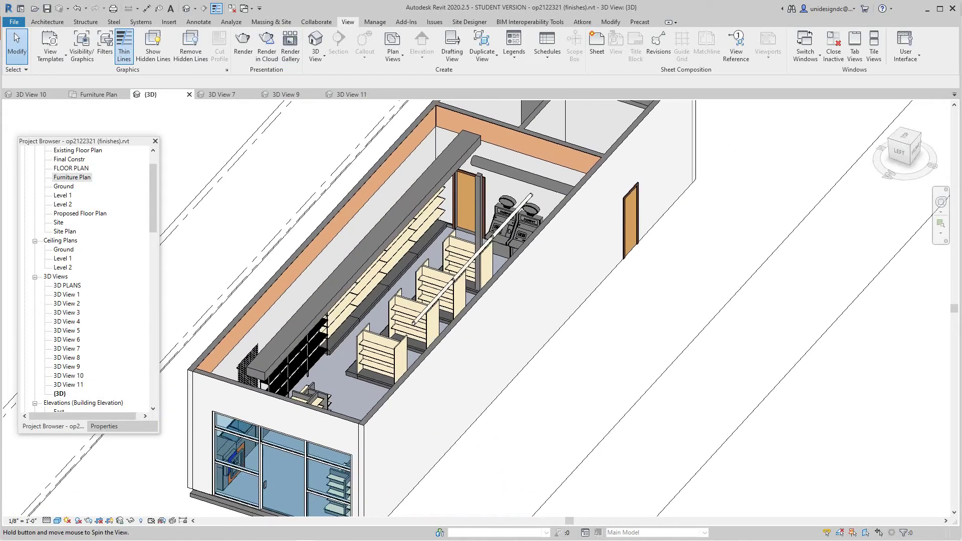
pyautogui.keyDown('shift'); pyautogui.moveTo(483, 223); pyautogui.dragTo(481, 217, button='middle'); pyautogui.keyUp('shift')
pyautogui.scroll(2, 490, 217)
pyautogui.keyDown('shift'); pyautogui.moveTo(531, 265); pyautogui.dragTo(540, 233, button='middle'); pyautogui.keyUp('shift')
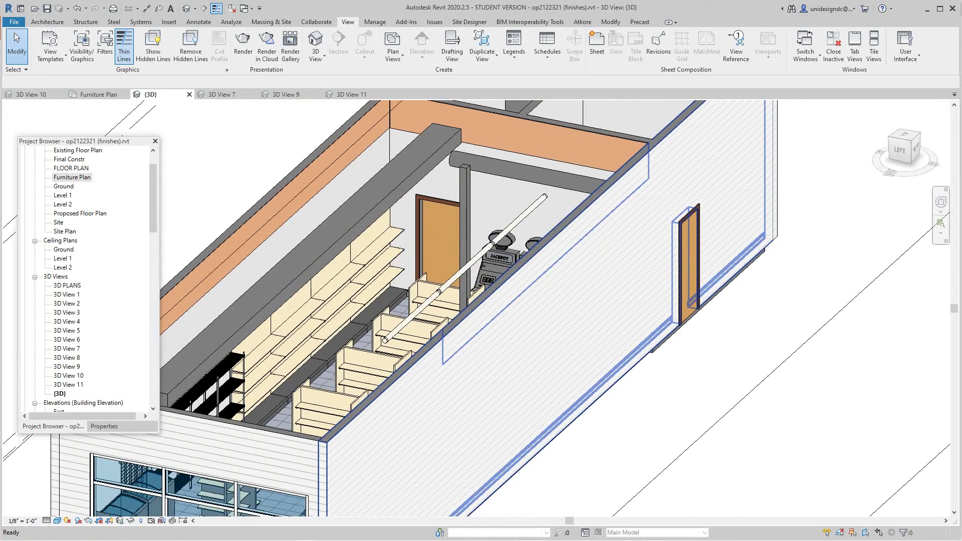
pyautogui.moveTo(501, 321)
pyautogui.mouseDown(button='middle')
pyautogui.moveTo(587, 195)
pyautogui.moveTo(585, 231)
pyautogui.mouseUp(button='middle')
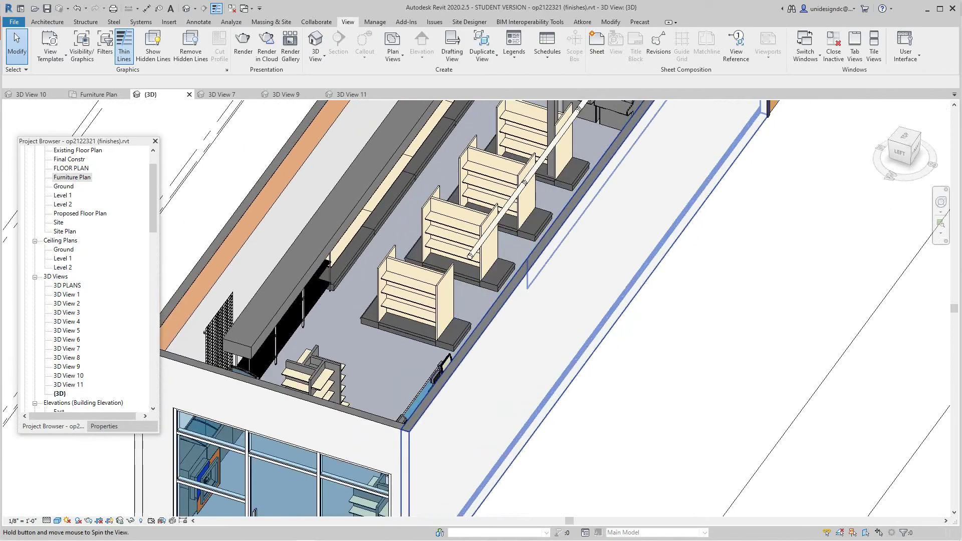
pyautogui.moveTo(441, 275)
pyautogui.keyDown('shift'); pyautogui.mouseDown(button='middle')
pyautogui.moveTo(333, 269)
pyautogui.moveTo(413, 232)
pyautogui.moveTo(417, 334)
pyautogui.moveTo(426, 305)
pyautogui.moveTo(468, 307)
pyautogui.moveTo(468, 248)
pyautogui.mouseUp(button='middle'); pyautogui.keyUp('shift')
pyautogui.scroll(5, 588, 355)
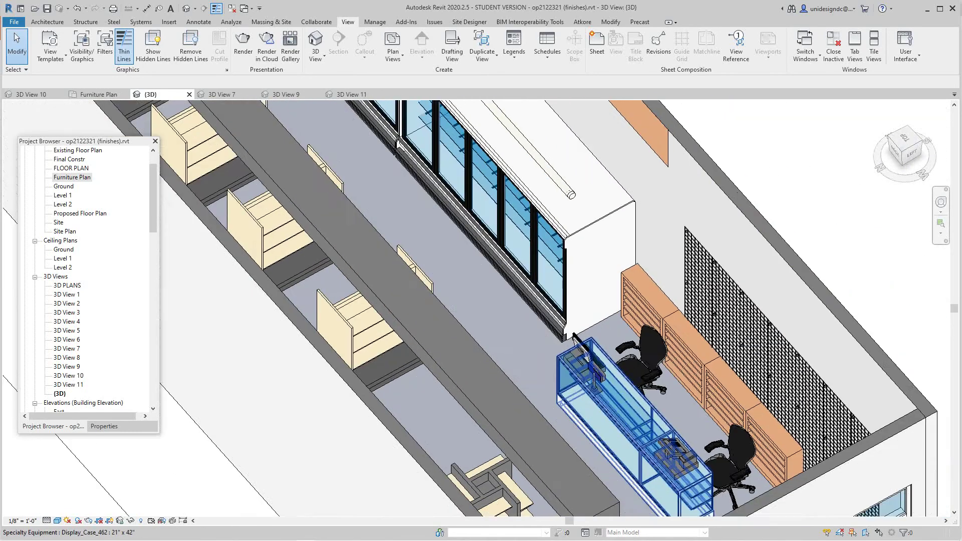
pyautogui.scroll(-4, 447, 332)
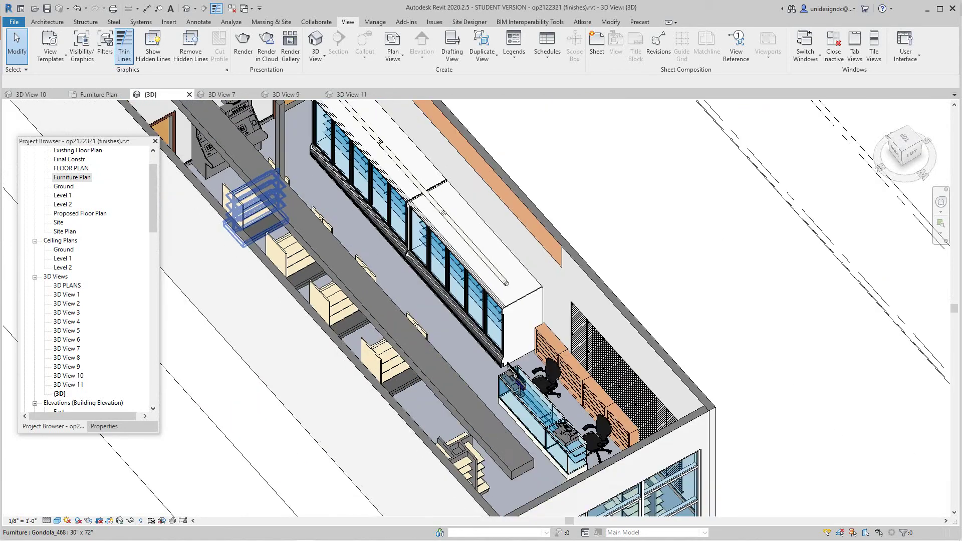
pyautogui.moveTo(448, 332)
pyautogui.keyDown('shift'); pyautogui.mouseDown(button='middle')
pyautogui.moveTo(391, 383)
pyautogui.moveTo(333, 345)
pyautogui.mouseUp(button='middle'); pyautogui.keyUp('shift')
pyautogui.keyDown('shift'); pyautogui.moveTo(372, 217); pyautogui.dragTo(421, 208, button='middle'); pyautogui.keyUp('shift')
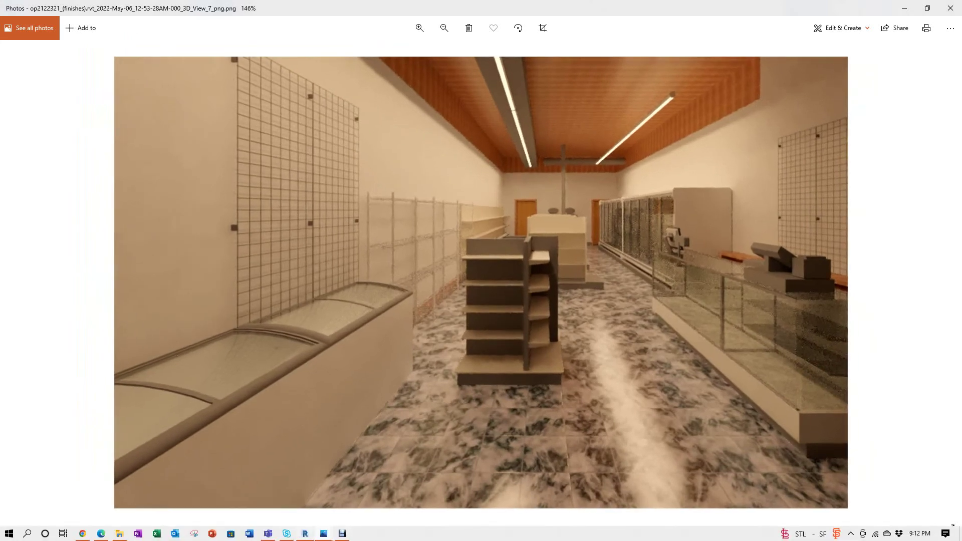
# Step: Switch back to Revit from the rendered image and restore the {3D} view's Home orientation
pyautogui.click(305, 533)
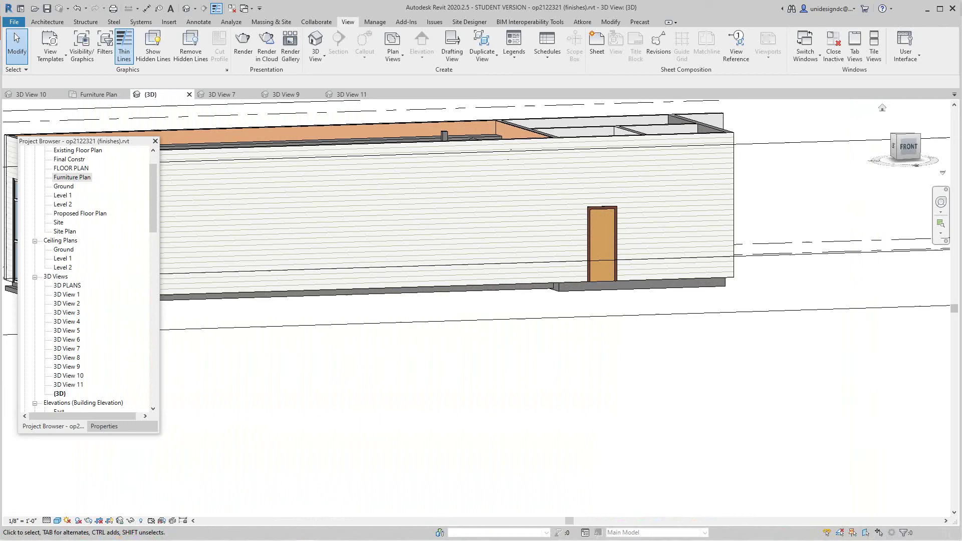
pyautogui.click(881, 107)
pyautogui.scroll(1, 389, 170)
pyautogui.moveTo(389, 173); pyautogui.dragTo(477, 226, button='middle')
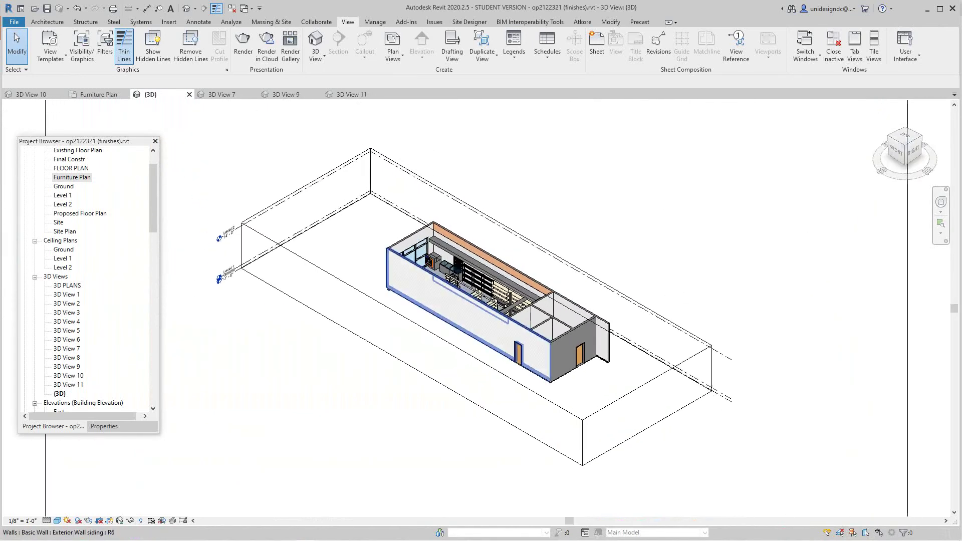
pyautogui.scroll(1, 452, 343)
# Step: Stretch the section box downward below the building and undo the change
pyautogui.click(453, 343)
pyautogui.scroll(3, 475, 300)
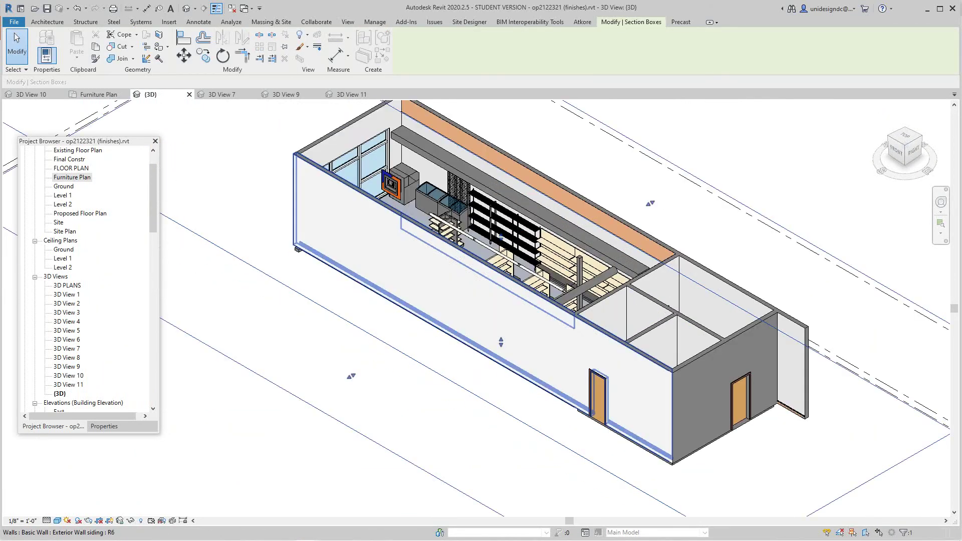
pyautogui.moveTo(501, 342); pyautogui.dragTo(501, 396)
pyautogui.press('Escape')
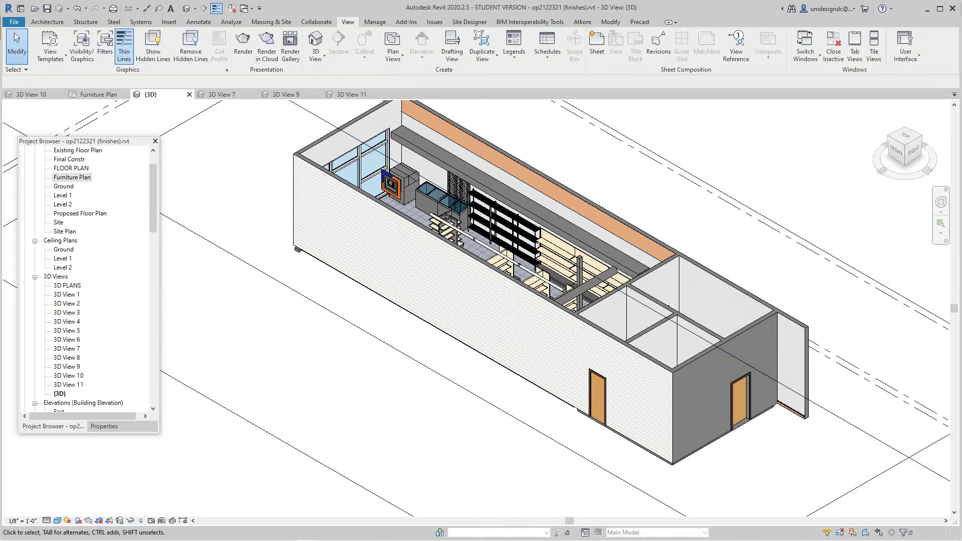
pyautogui.scroll(-3, 496, 411)
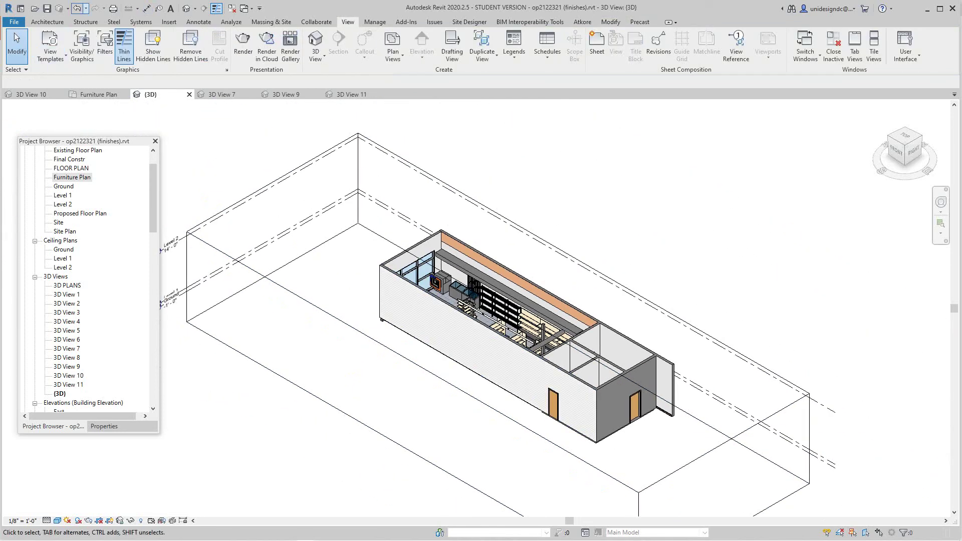
pyautogui.scroll(3, 494, 414)
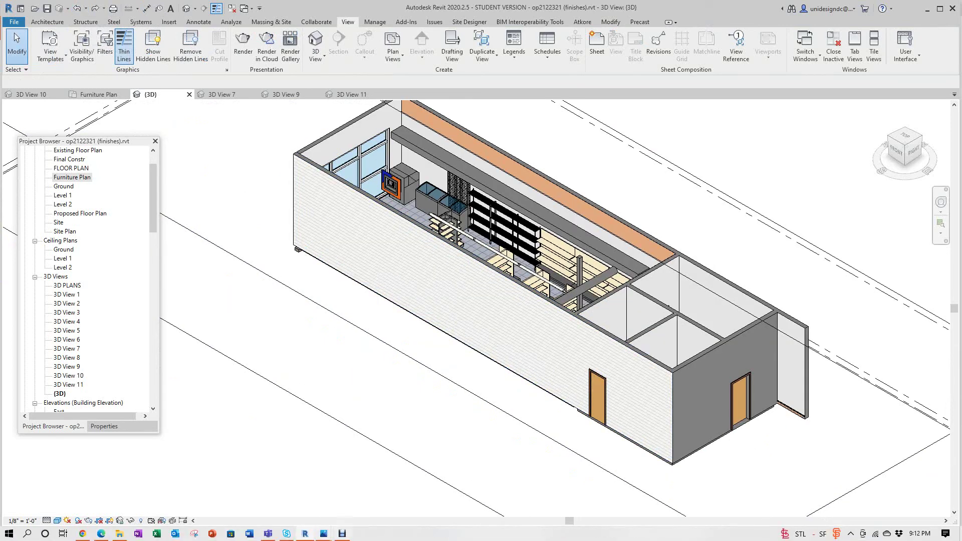
# Step: Switch to Photos and examine the 3D View 7 rendering of the store interior again
pyautogui.moveTo(323, 533)
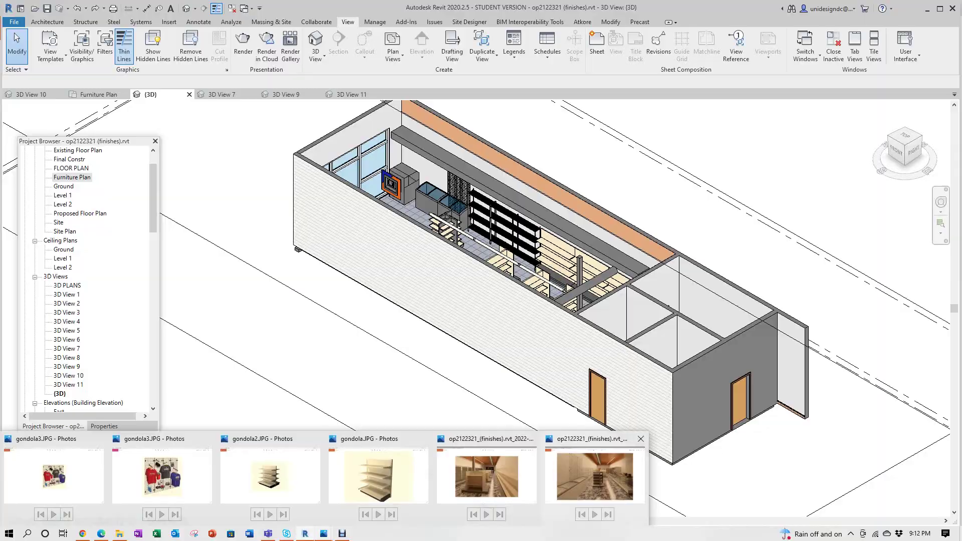
pyautogui.click(595, 476)
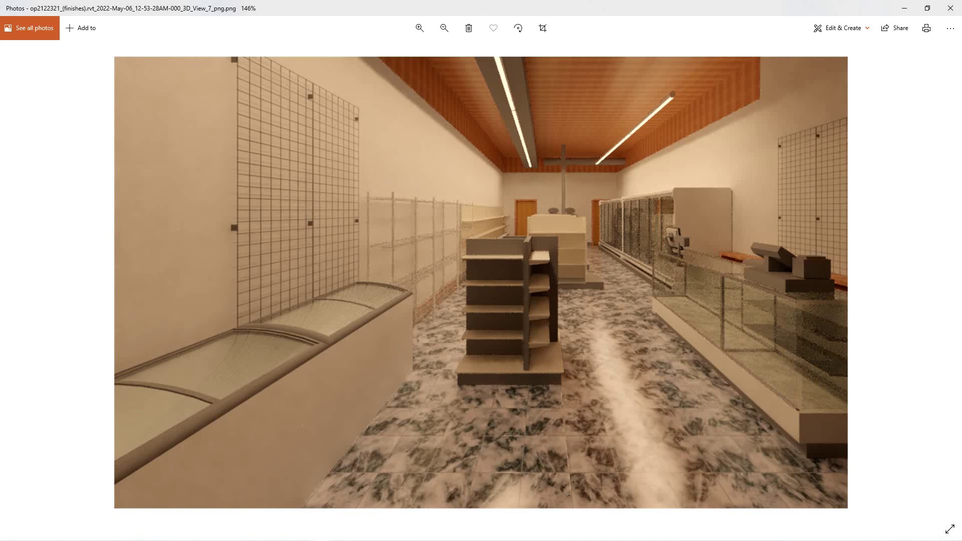
pyautogui.moveTo(323, 540)
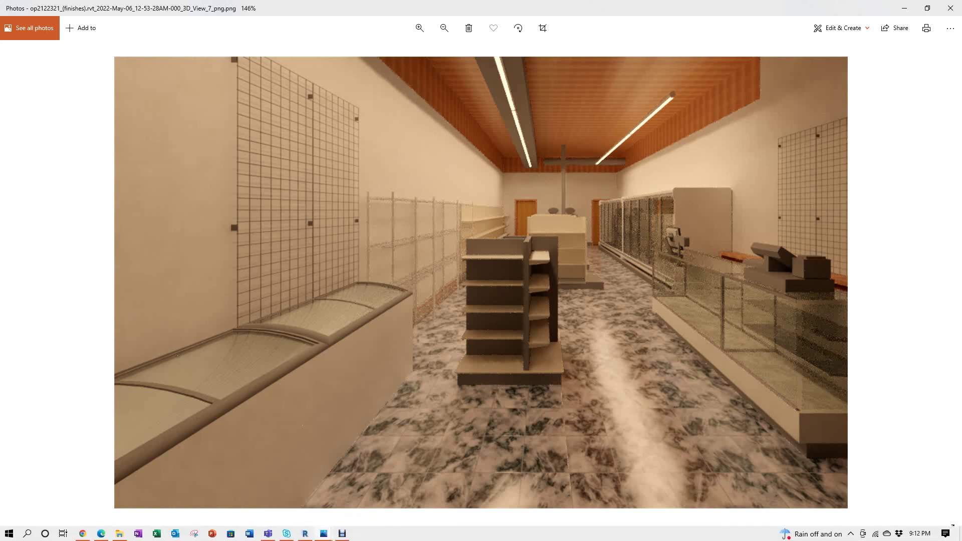